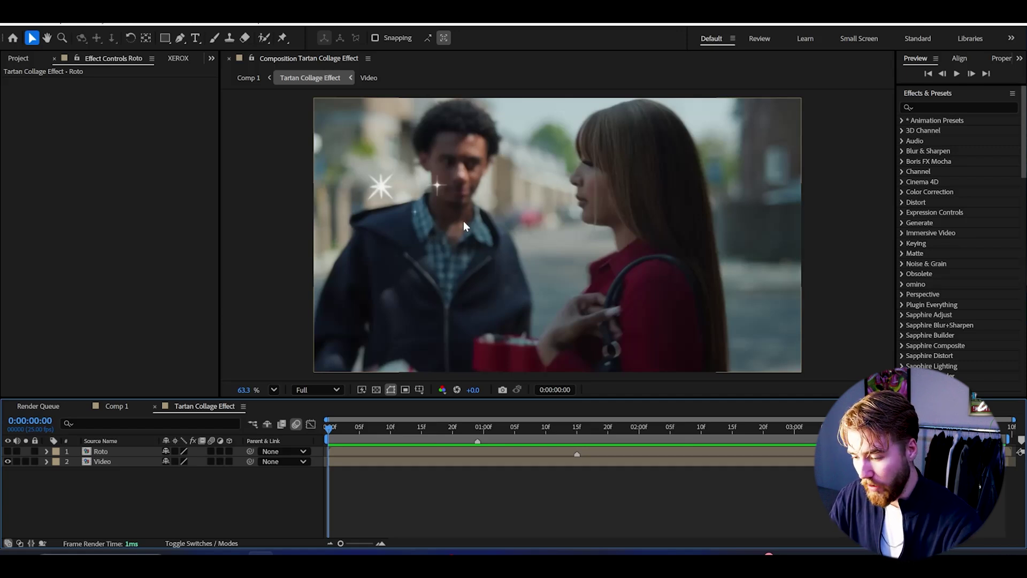
# Scrub through the footage to check the isolated rotoscoped woman across frames
pyautogui.press('space')
pyautogui.moveTo(352, 426); pyautogui.dragTo(402, 403)
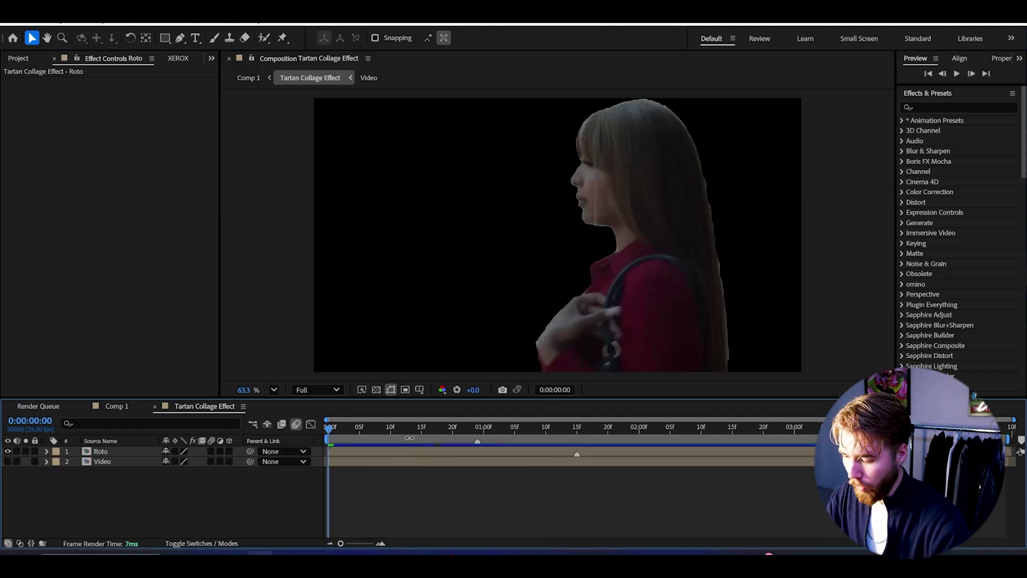
pyautogui.moveTo(413, 428); pyautogui.dragTo(646, 449)
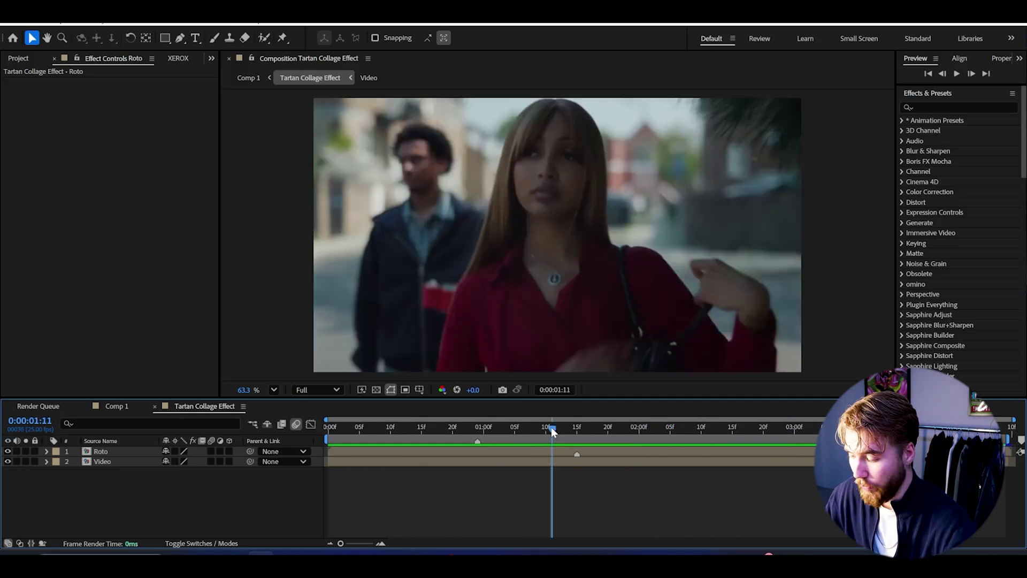
pyautogui.moveTo(551, 427); pyautogui.dragTo(471, 431)
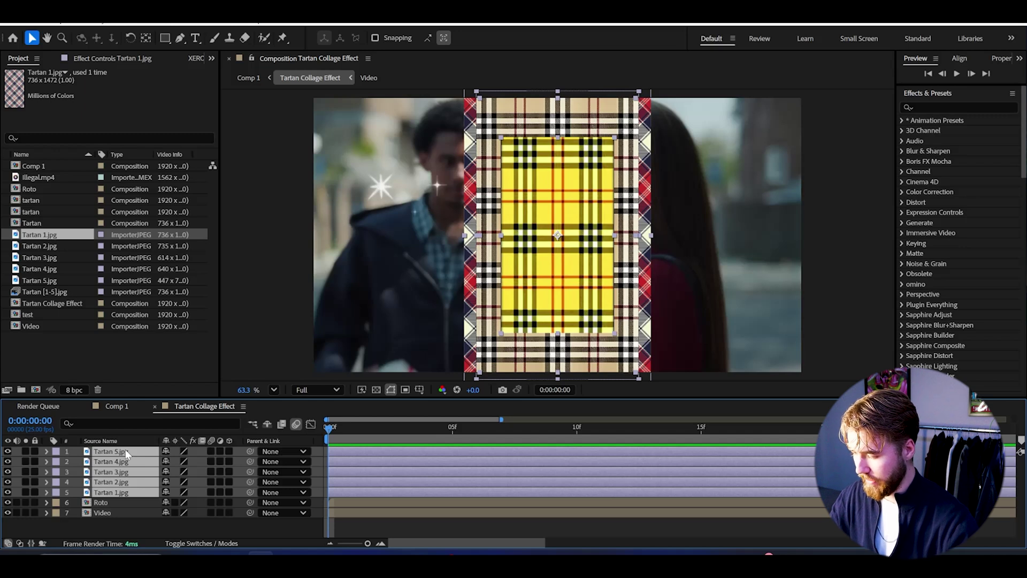
# Pre-compose the five tartan layers as 'Tartan BG' and open the precomp
pyautogui.rightClick(125, 450)
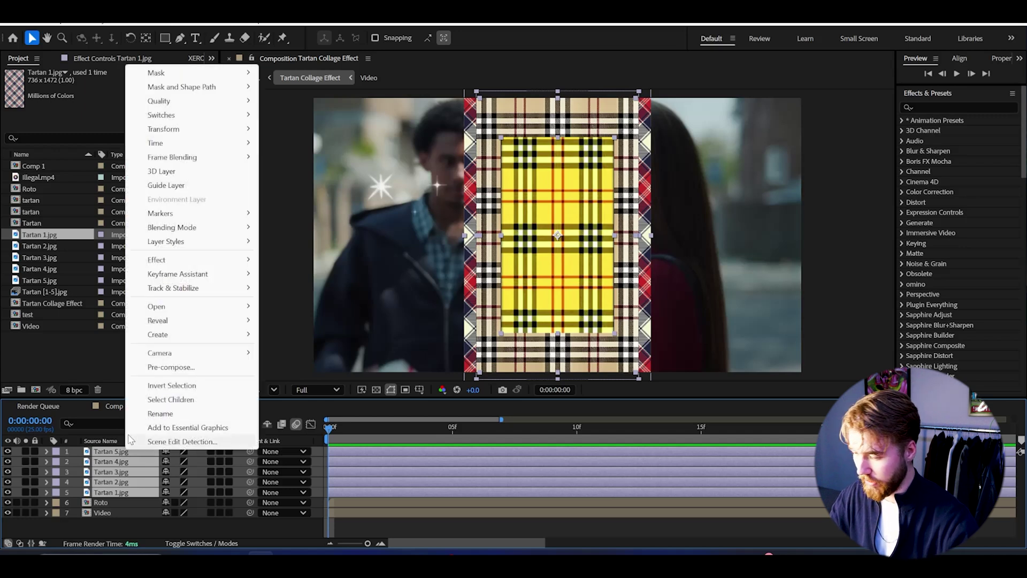
pyautogui.click(162, 368)
pyautogui.write('Tartan BG')
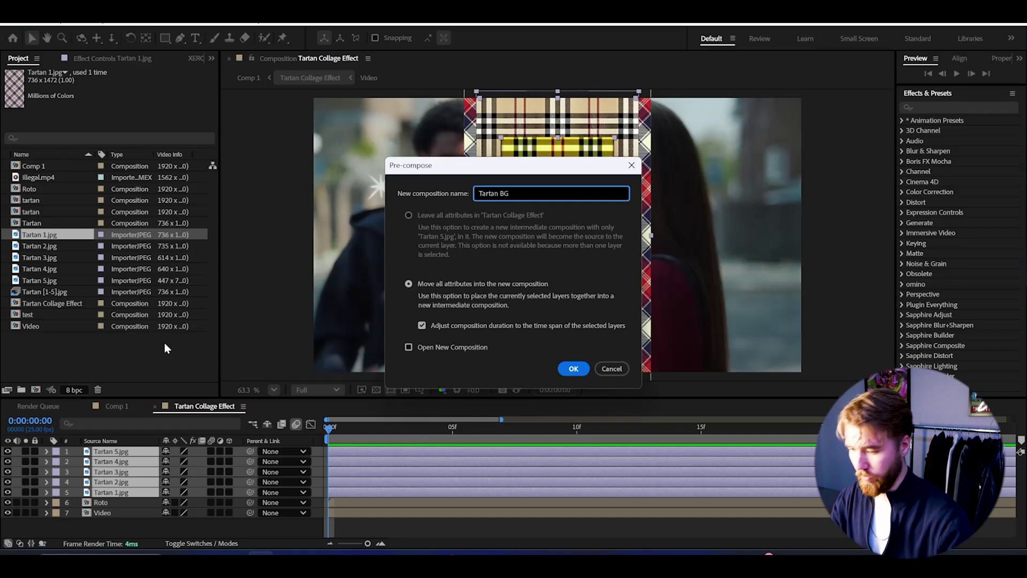
pyautogui.press('Return')
pyautogui.doubleClick(136, 453)
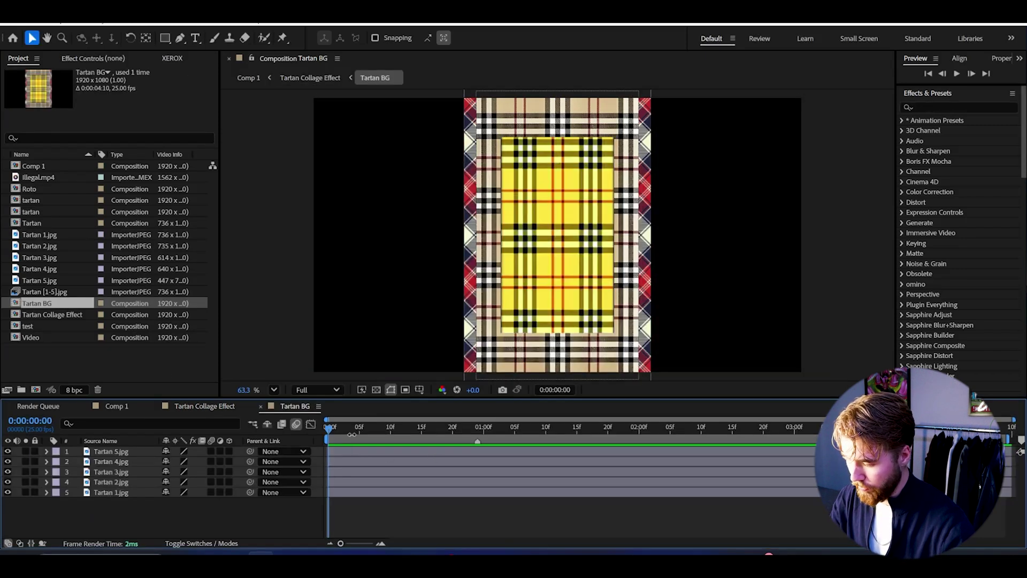
# Solo Tartan 1.jpg and rotate it 90°
pyautogui.click(114, 453)
pyautogui.click(116, 493)
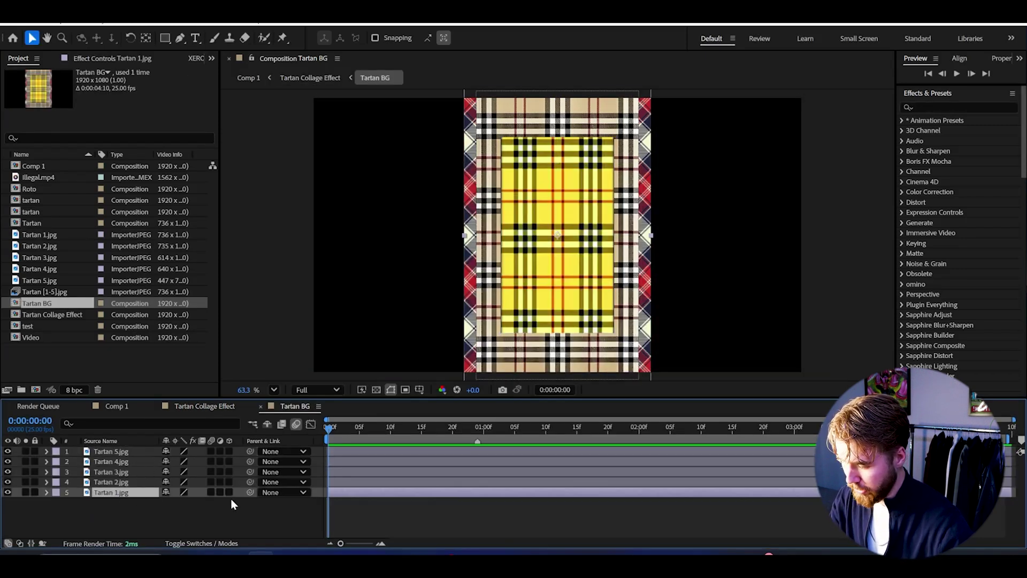
pyautogui.click(25, 492)
pyautogui.press('r')
pyautogui.click(178, 503)
pyautogui.write('90')
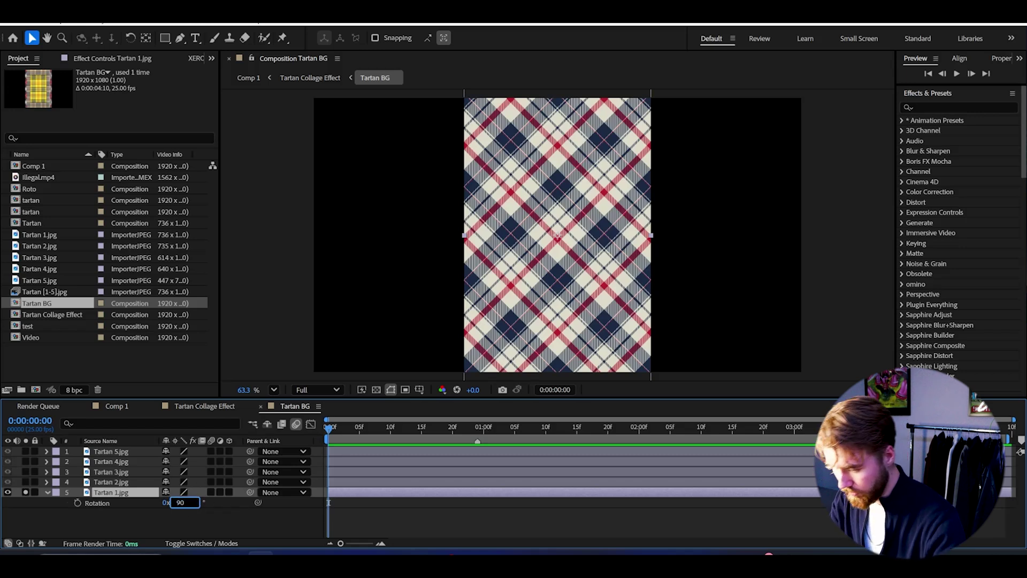
pyautogui.press('Return')
# Scale the tartan layers up to fill the frame and preview the background
pyautogui.press('s')
pyautogui.moveTo(179, 503); pyautogui.dragTo(203, 502)
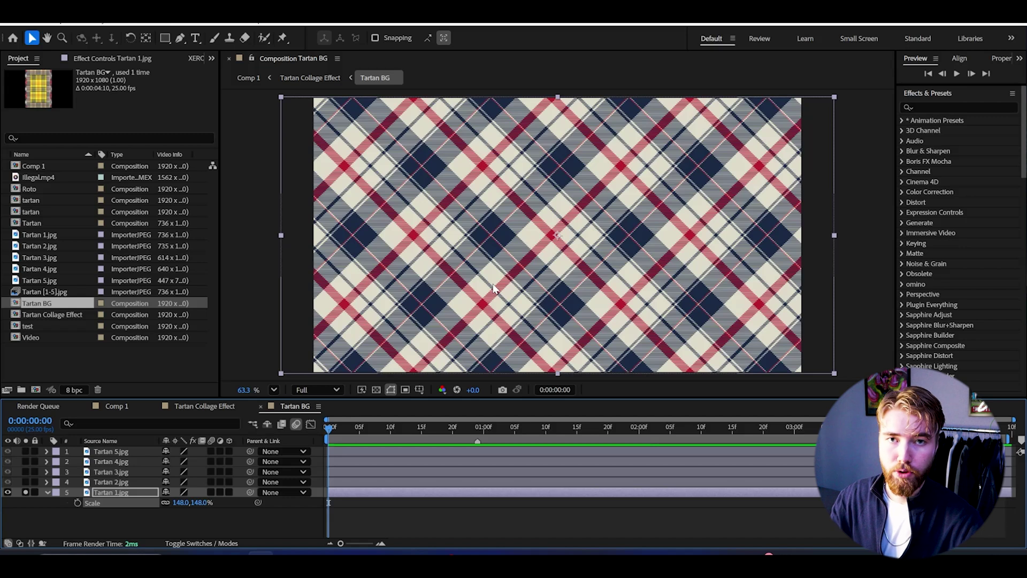
pyautogui.hotkey('ctrl', 'a')
pyautogui.press('s')
pyautogui.press('space')
pyautogui.press('space')
# Zoom to single frames and trim Tartan 1.jpg to one frame at the start
pyautogui.scroll(-1, 122, 487)
pyautogui.press('s')
pyautogui.click(104, 490)
pyautogui.press(';')
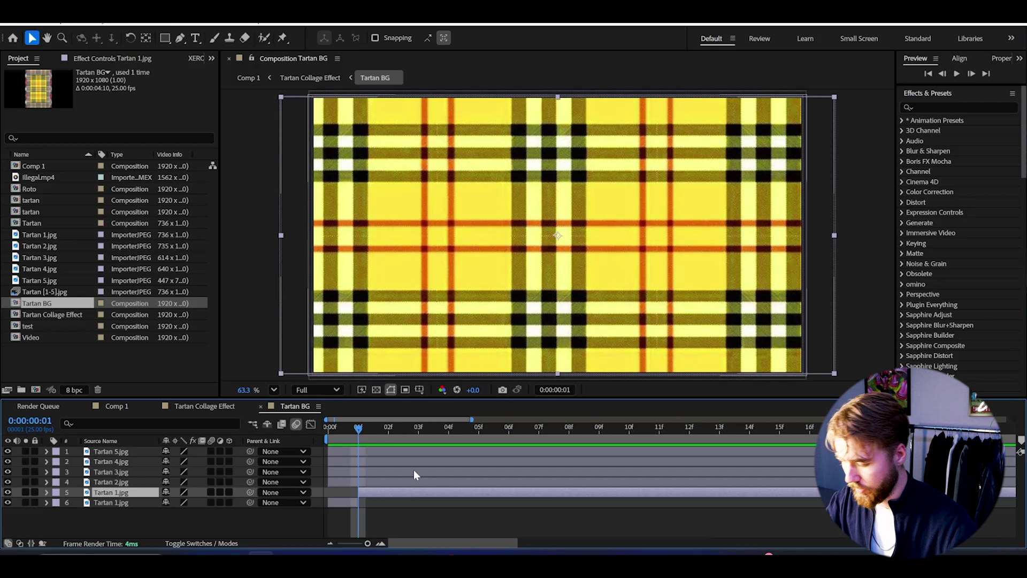
pyautogui.press('F2')
pyautogui.click(369, 482)
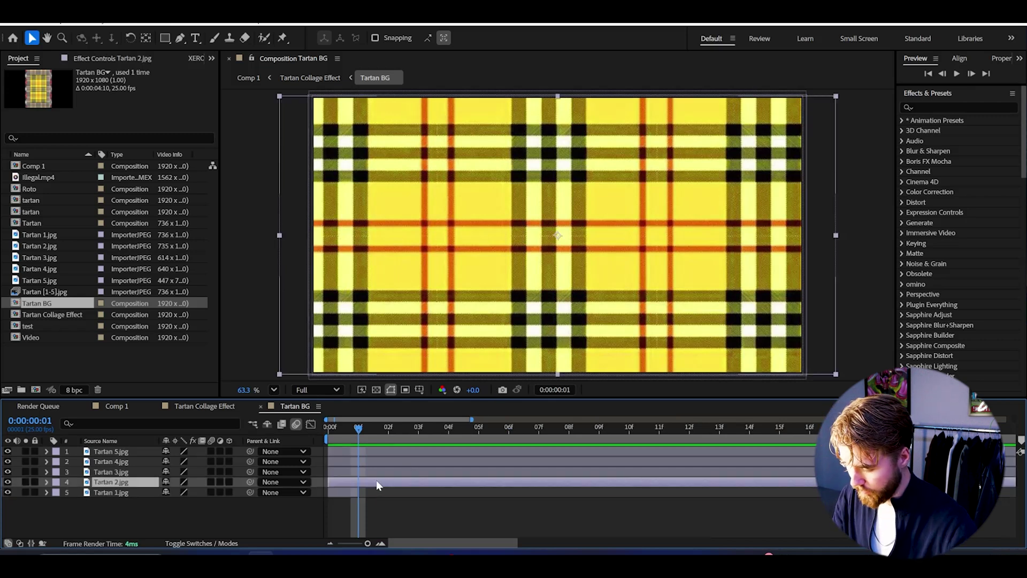
pyautogui.hotkey('alt', '[')
pyautogui.click(370, 491)
pyautogui.hotkey('alt', ']')
# Trim Tartan 2.jpg to frames 01f–02f, staggering the tartans, and preview the flicker
pyautogui.click(374, 427)
pyautogui.press('F2')
pyautogui.click(396, 483)
pyautogui.hotkey('alt', ']')
pyautogui.press('F2')
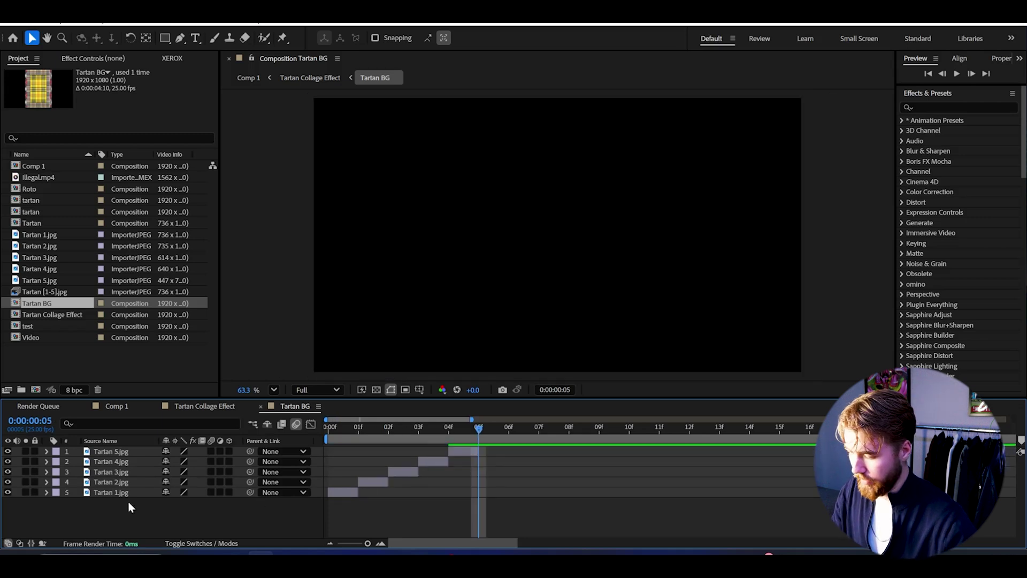
pyautogui.click(121, 492)
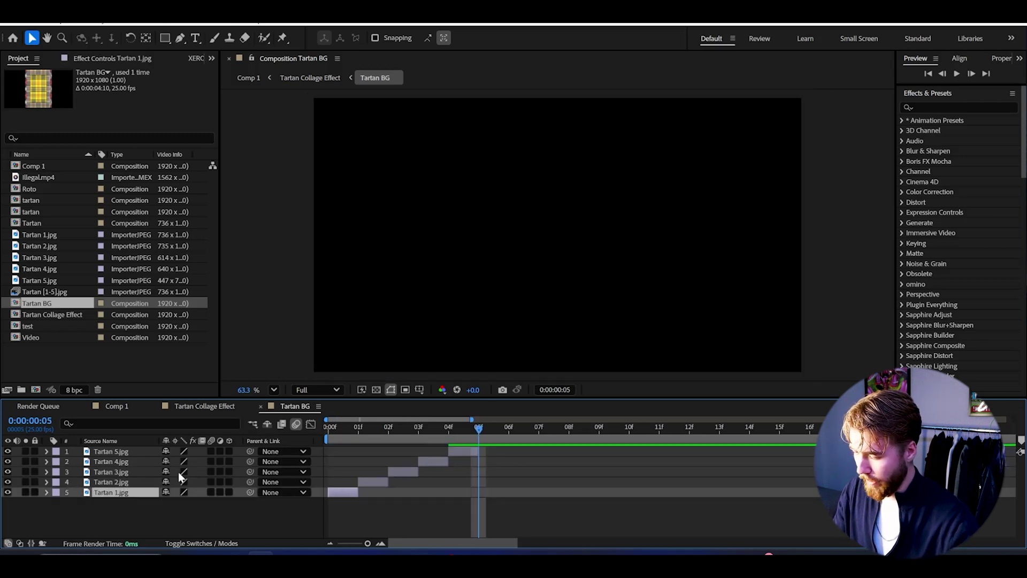
pyautogui.click(424, 425)
pyautogui.press('space')
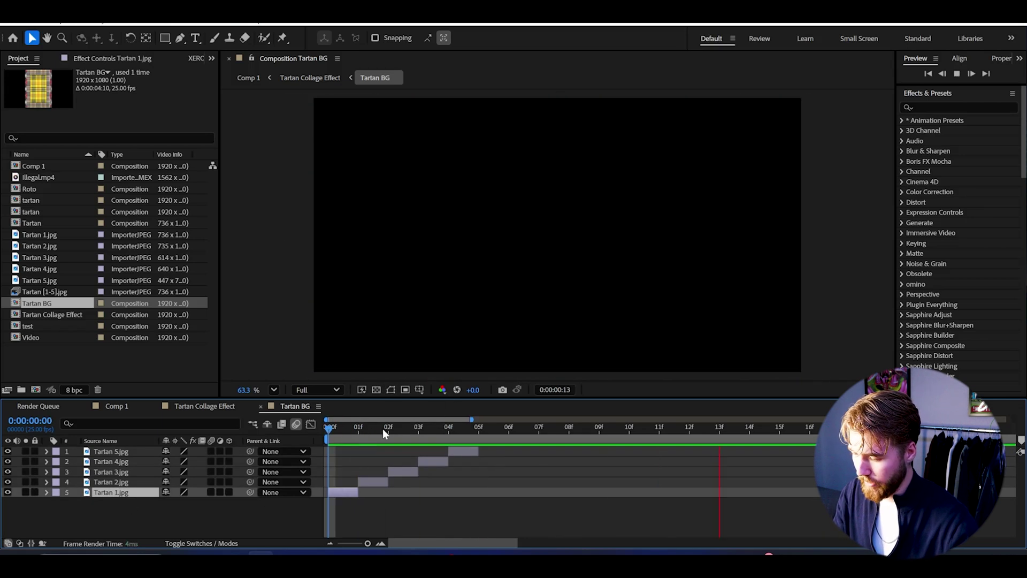
pyautogui.press('space')
# Duplicate the five staggered tartans repeatedly, offsetting each set later to fill one second
pyautogui.keyDown('shift'); pyautogui.click(121, 453); pyautogui.keyUp('shift')
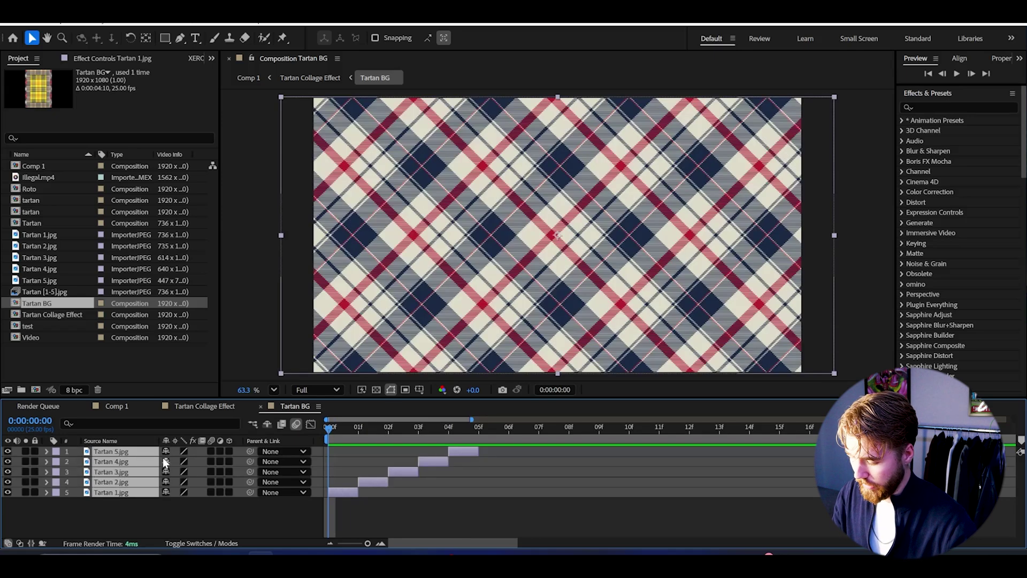
pyautogui.hotkey('ctrl', 'd')
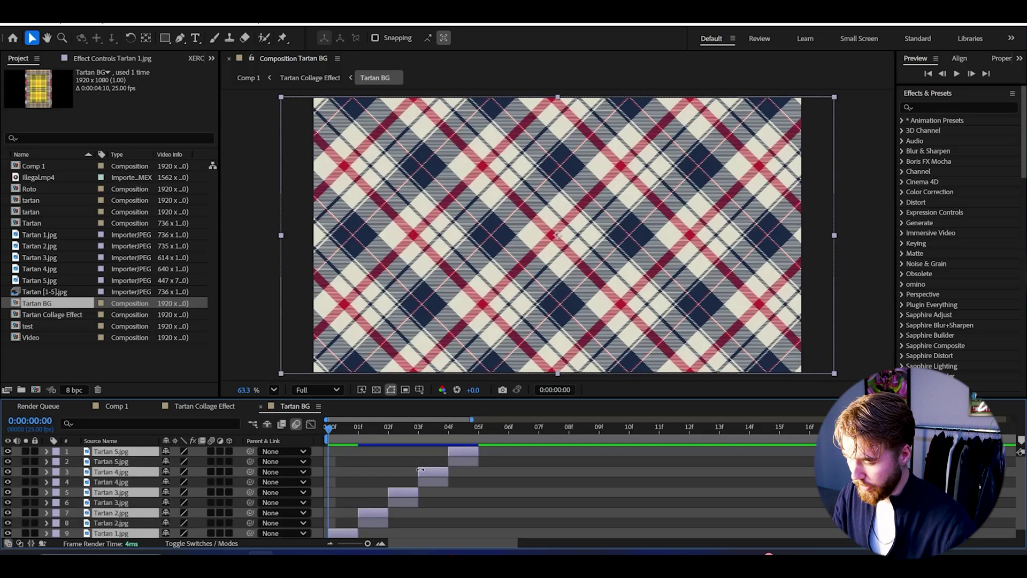
pyautogui.moveTo(435, 471); pyautogui.dragTo(739, 484)
pyautogui.hotkey('ctrl', 'd')
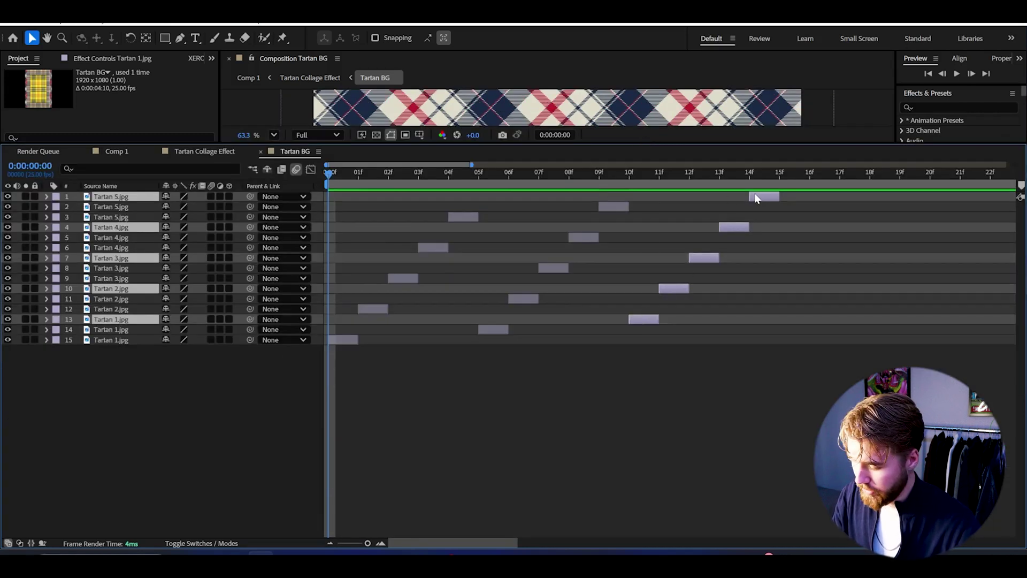
pyautogui.hotkey('ctrl', 'd')
pyautogui.moveTo(762, 195)
pyautogui.mouseDown()
pyautogui.moveTo(979, 197)
pyautogui.moveTo(465, 197)
pyautogui.moveTo(777, 197)
pyautogui.mouseUp()
pyautogui.hotkey('ctrl', 'd')
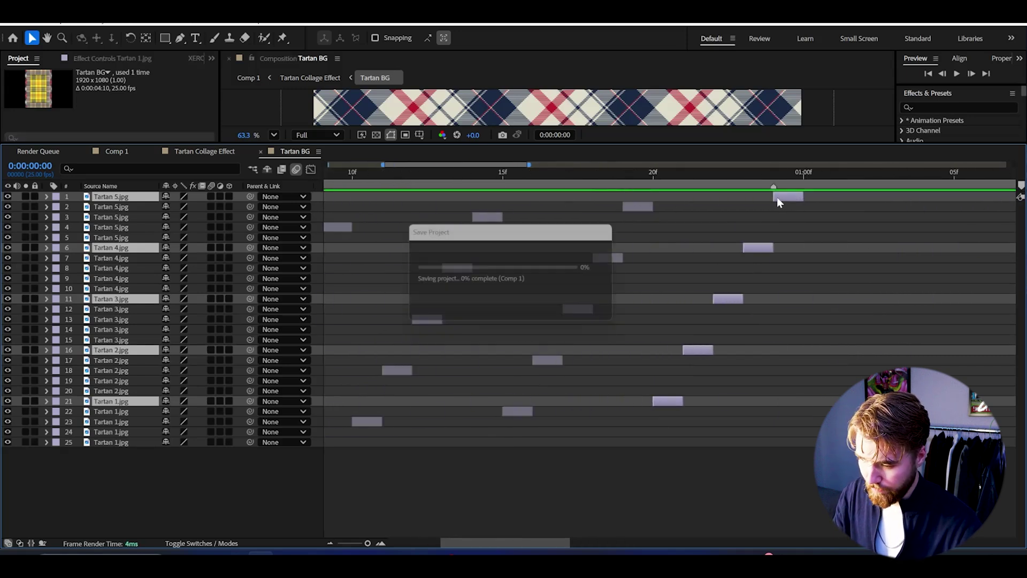
# Select all 25 tartan layers and pre-compose them under the name '1 sec tartan'
pyautogui.press(';')
pyautogui.click(111, 442)
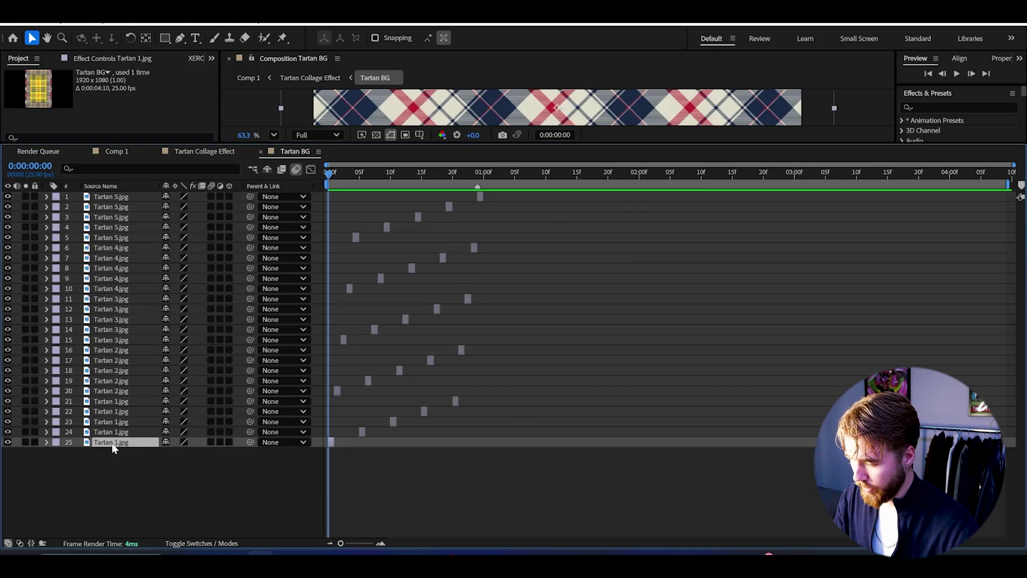
pyautogui.keyDown('shift'); pyautogui.click(116, 198); pyautogui.keyUp('shift')
pyautogui.hotkey('ctrl', 'shift', 'c')
pyautogui.press('BackSpace')
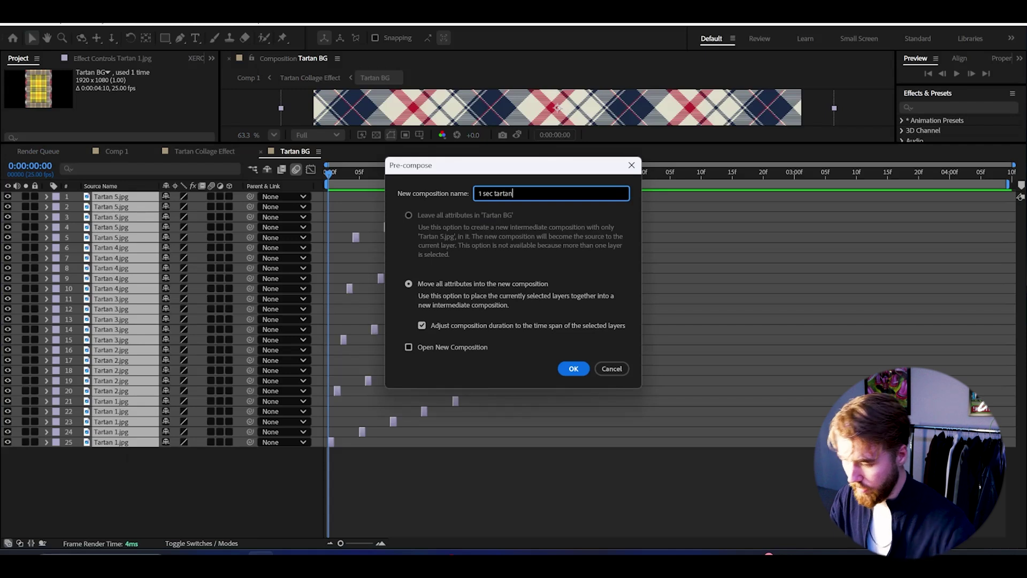
# Confirm the '1 sec tartan' precomp and duplicate it, placing copies one second apart
pyautogui.press('Return')
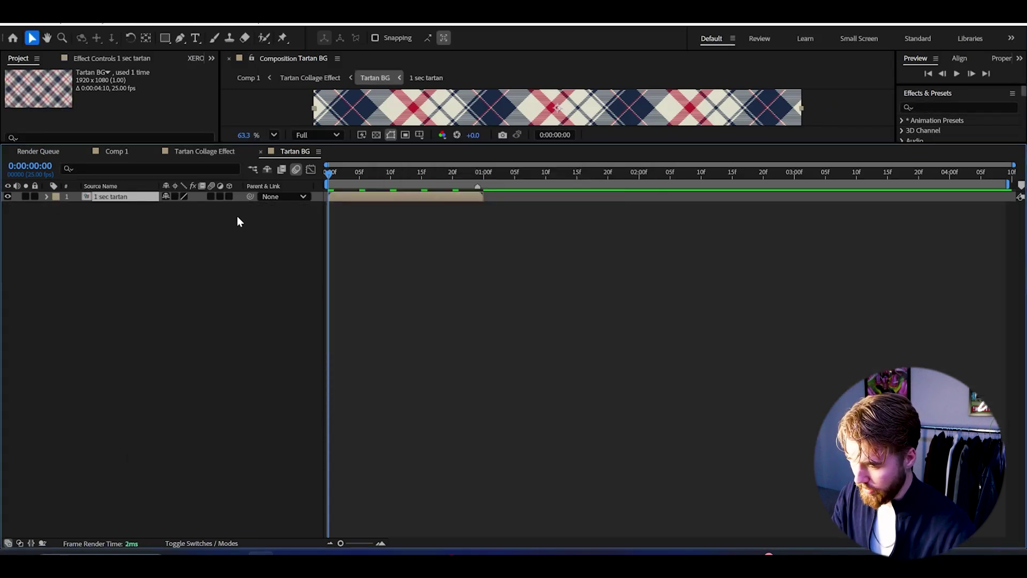
pyautogui.hotkey('ctrl', 'd')
pyautogui.moveTo(442, 196); pyautogui.dragTo(576, 202)
pyautogui.hotkey('ctrl', 'a')
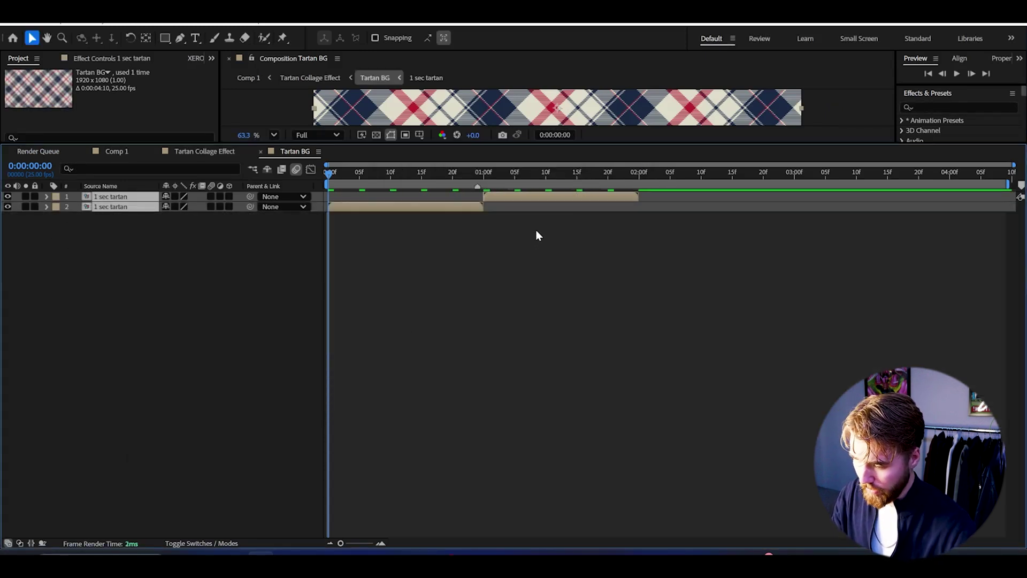
pyautogui.hotkey('ctrl', 'd')
pyautogui.moveTo(460, 214); pyautogui.dragTo(968, 230)
pyautogui.hotkey('ctrl', 'd')
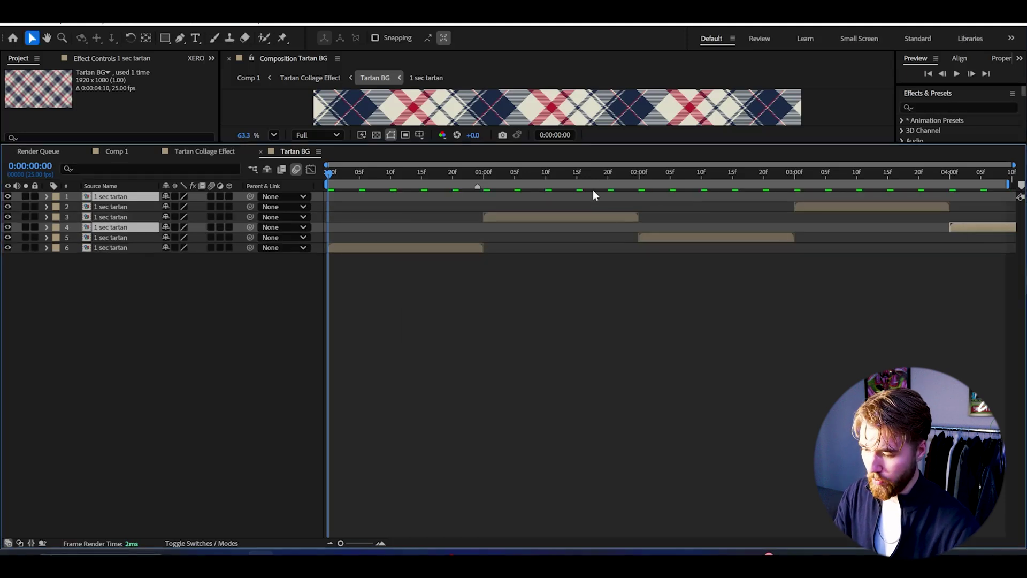
# Preview the looping tartan background, stopping at frame 13
pyautogui.press('`')
pyautogui.press('space')
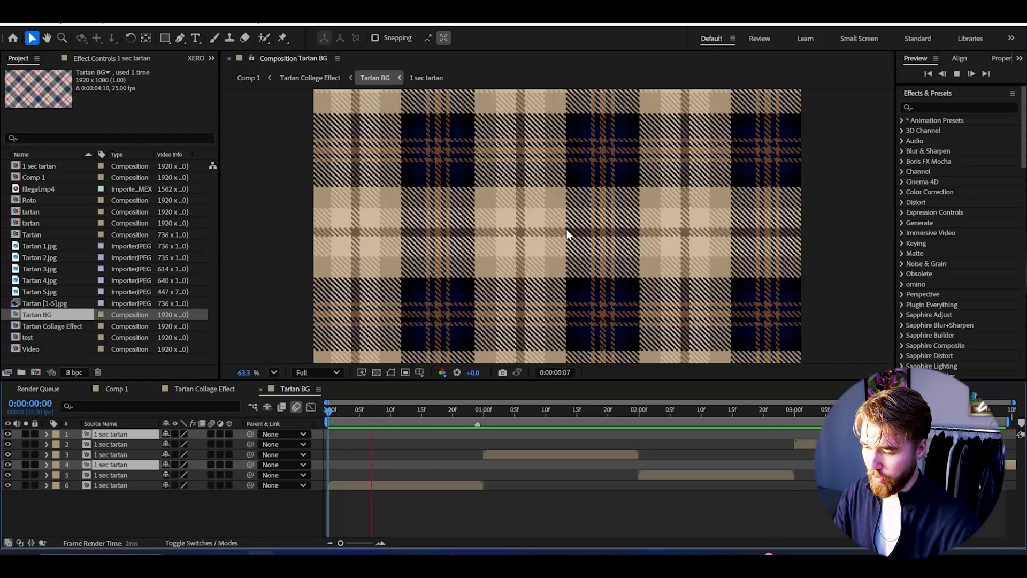
pyautogui.click(408, 411)
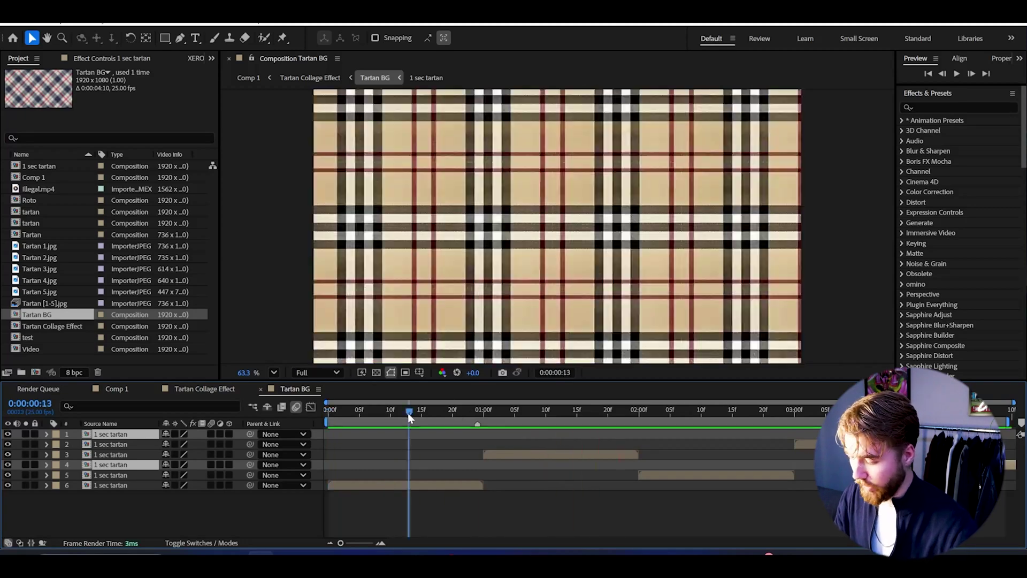
pyautogui.click(310, 105)
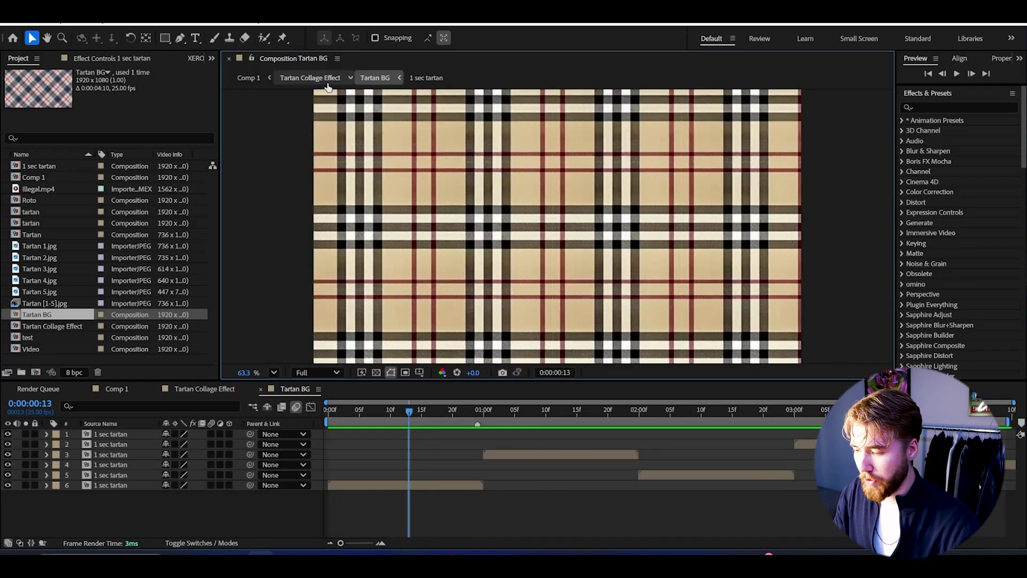
# In Tartan Collage Effect, place Tartan BG below Roto and preview the composition
pyautogui.click(310, 78)
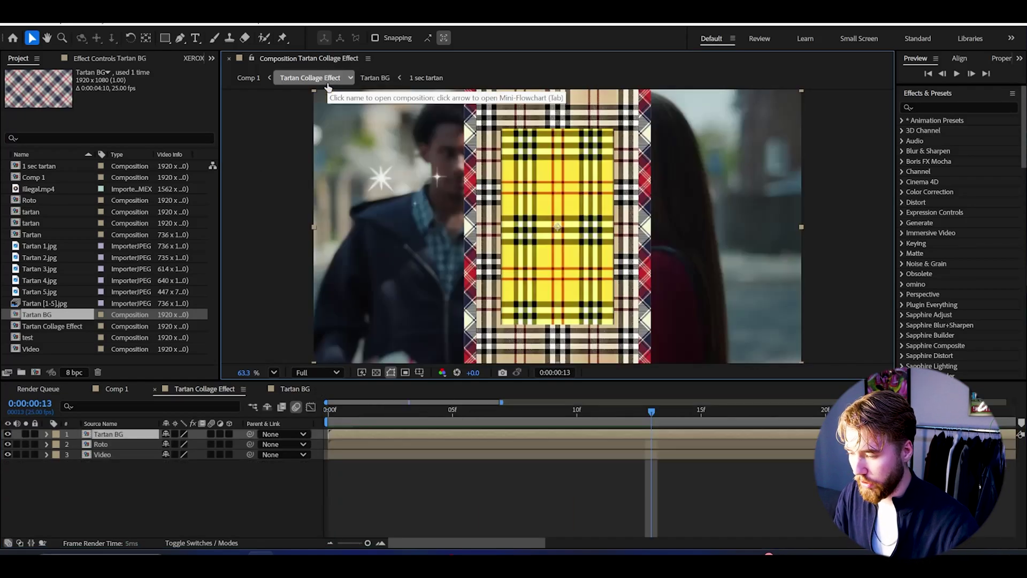
pyautogui.moveTo(523, 407); pyautogui.dragTo(322, 406)
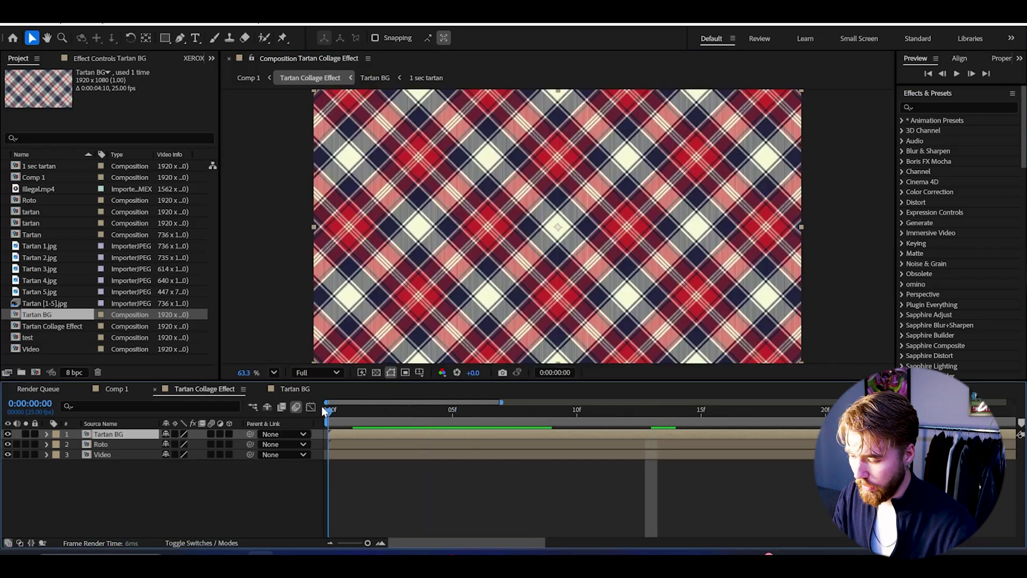
pyautogui.moveTo(124, 434); pyautogui.dragTo(122, 451)
pyautogui.press(';')
pyautogui.press('space')
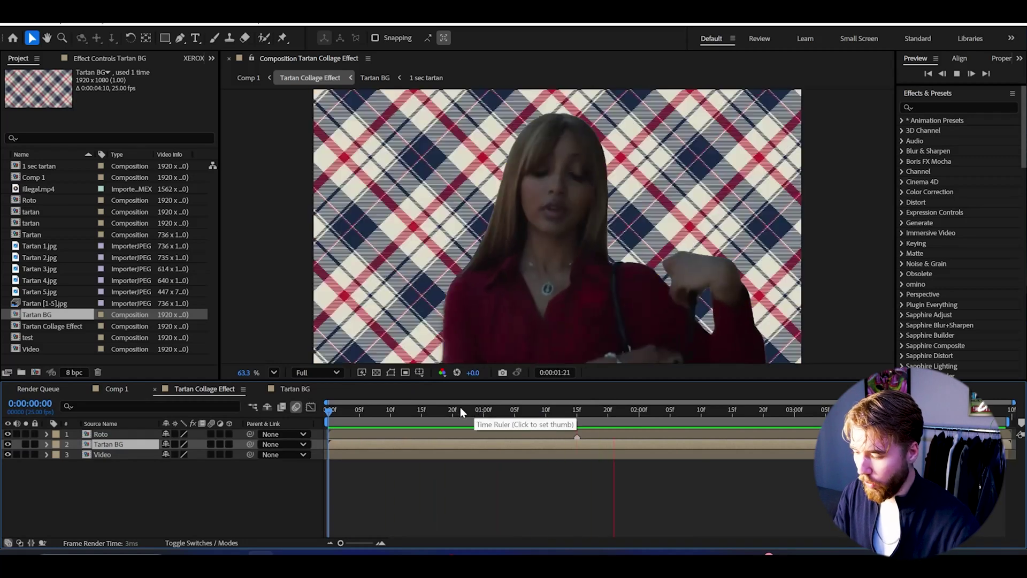
pyautogui.press('space')
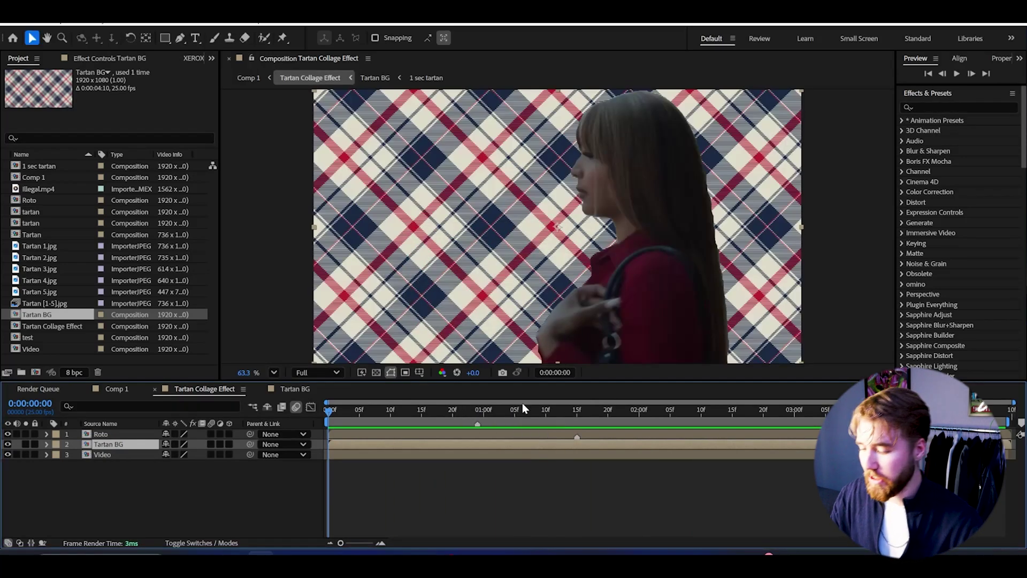
# At frame 24, push Tartan BG off-frame right to 2882,540 and set a Position keyframe
pyautogui.click(477, 409)
pyautogui.press('p')
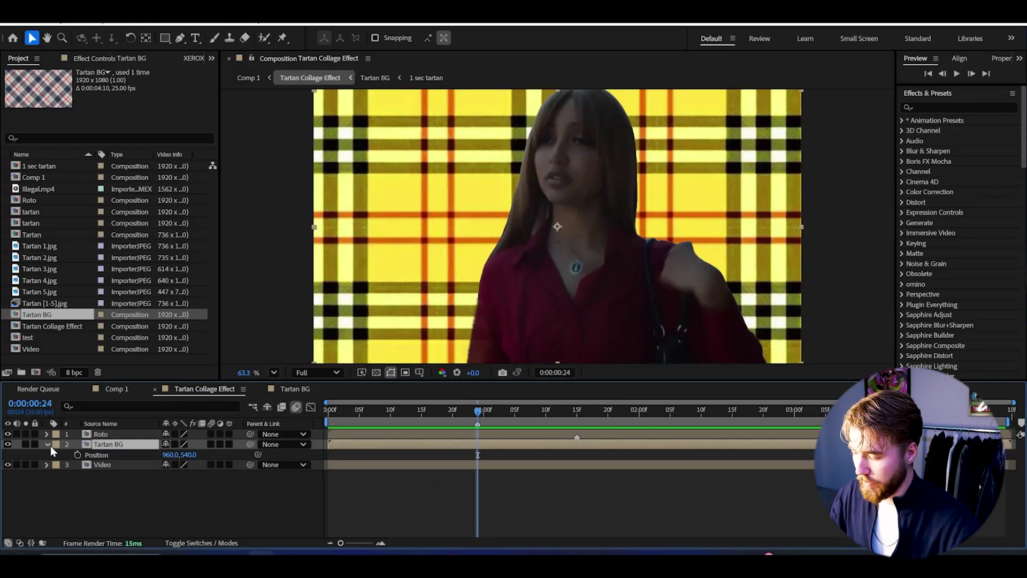
pyautogui.click(47, 445)
pyautogui.click(48, 445)
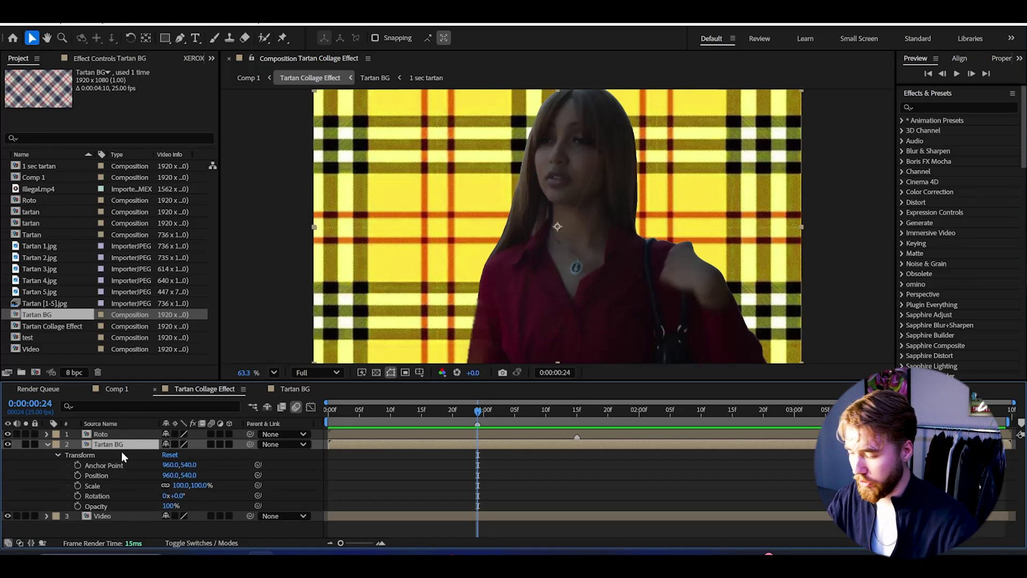
pyautogui.moveTo(164, 479); pyautogui.dragTo(339, 467)
pyautogui.moveTo(172, 480); pyautogui.dragTo(504, 484)
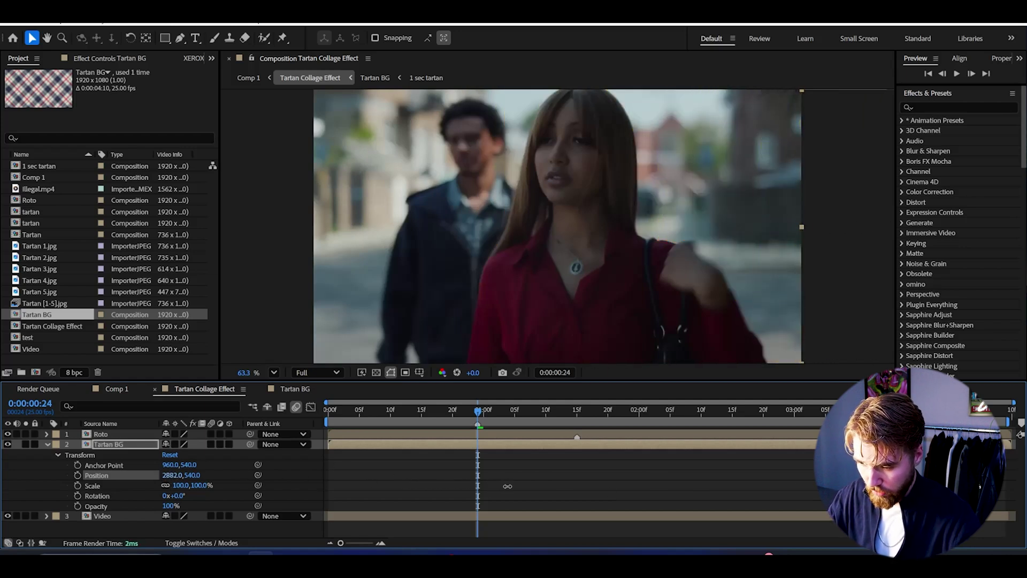
pyautogui.click(76, 475)
pyautogui.moveTo(486, 412); pyautogui.dragTo(576, 435)
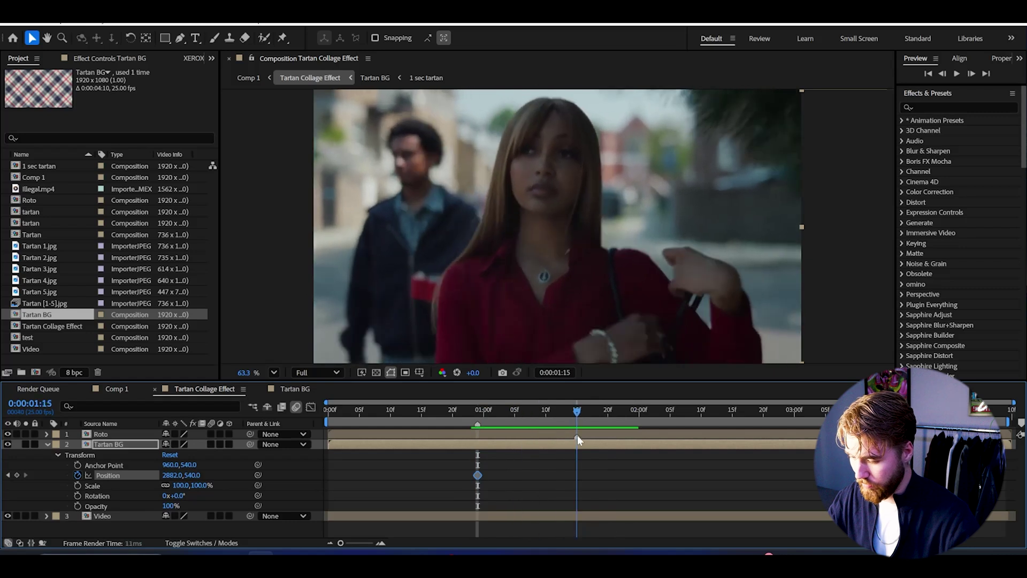
pyautogui.click(172, 476)
# Key Position X at 1920/2 (960,540) and Easy Ease both Position keyframes
pyautogui.write('1920/2')
pyautogui.press('Return')
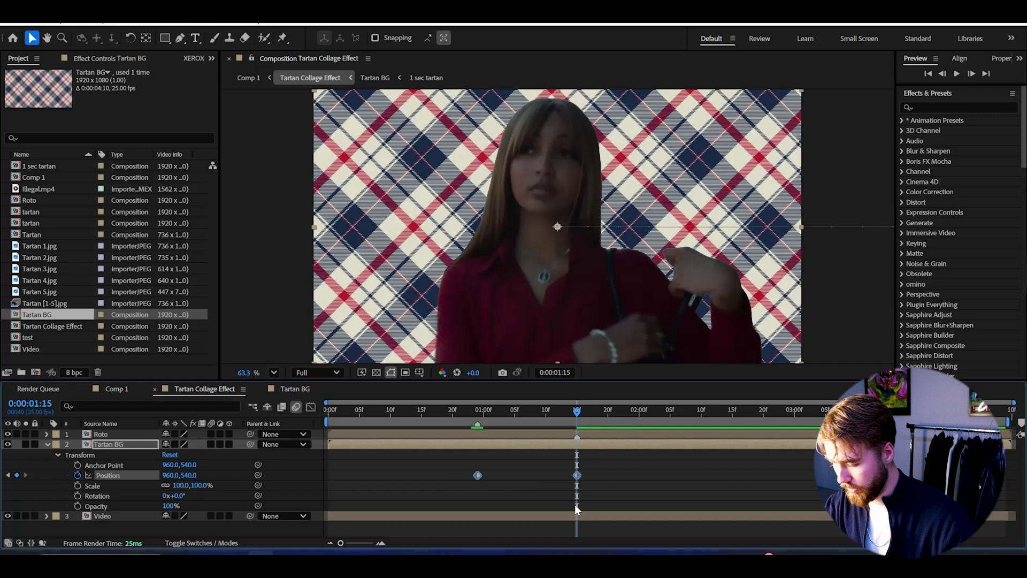
pyautogui.moveTo(475, 487); pyautogui.dragTo(603, 470)
pyautogui.press('F9')
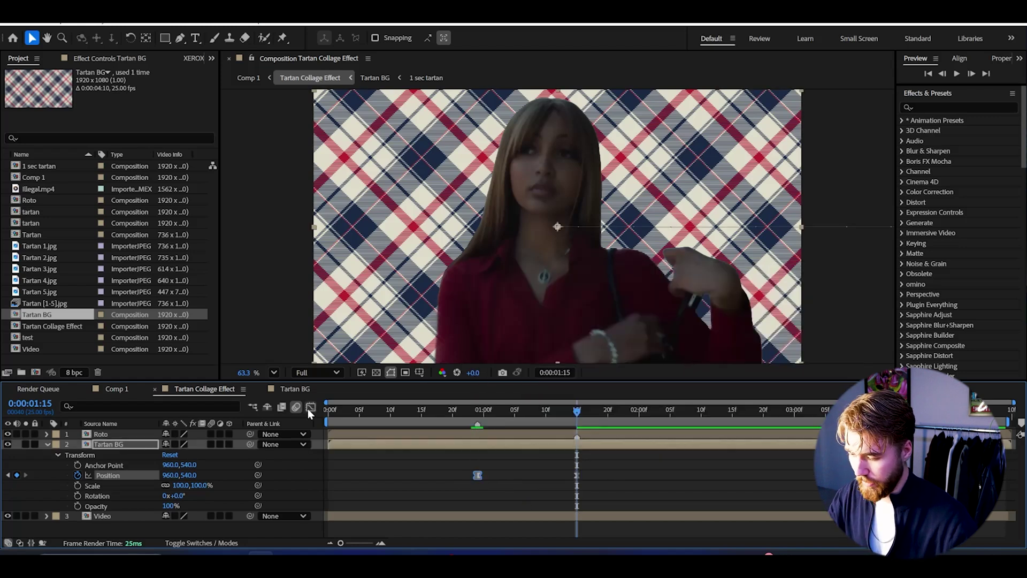
# Shape the speed graph so the slide starts fast and eases out, then preview
pyautogui.click(310, 407)
pyautogui.rightClick(484, 455)
pyautogui.click(535, 345)
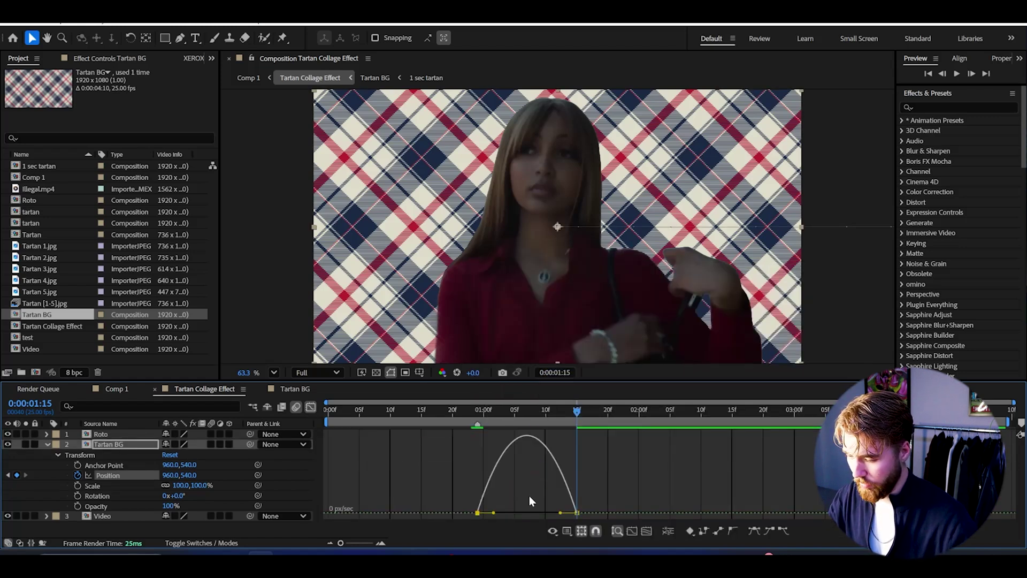
pyautogui.moveTo(494, 512); pyautogui.dragTo(446, 516)
pyautogui.moveTo(561, 512); pyautogui.dragTo(526, 512)
pyautogui.click(478, 411)
pyautogui.press('space')
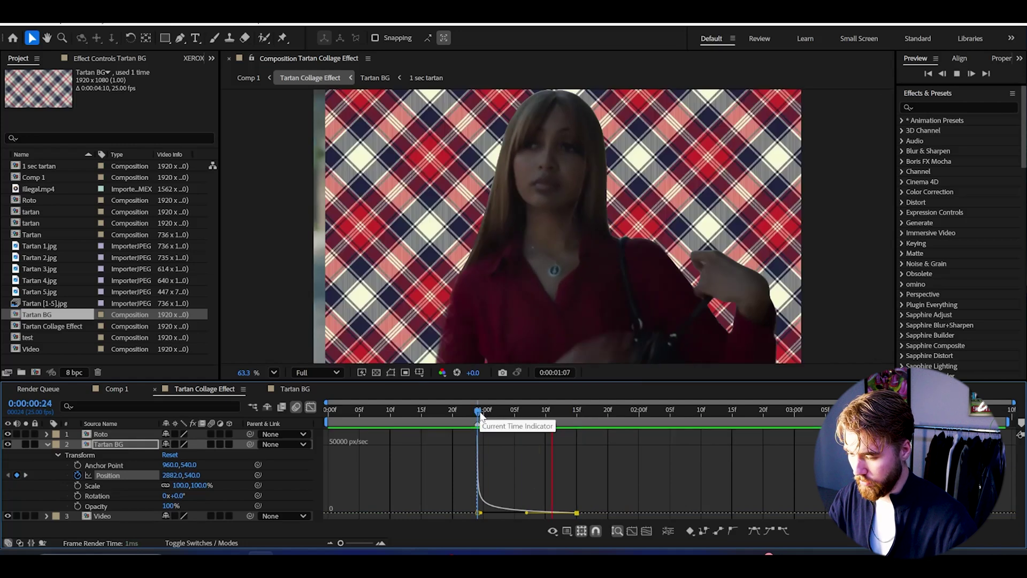
pyautogui.hotkey('shift', 'F3')
pyautogui.click(427, 411)
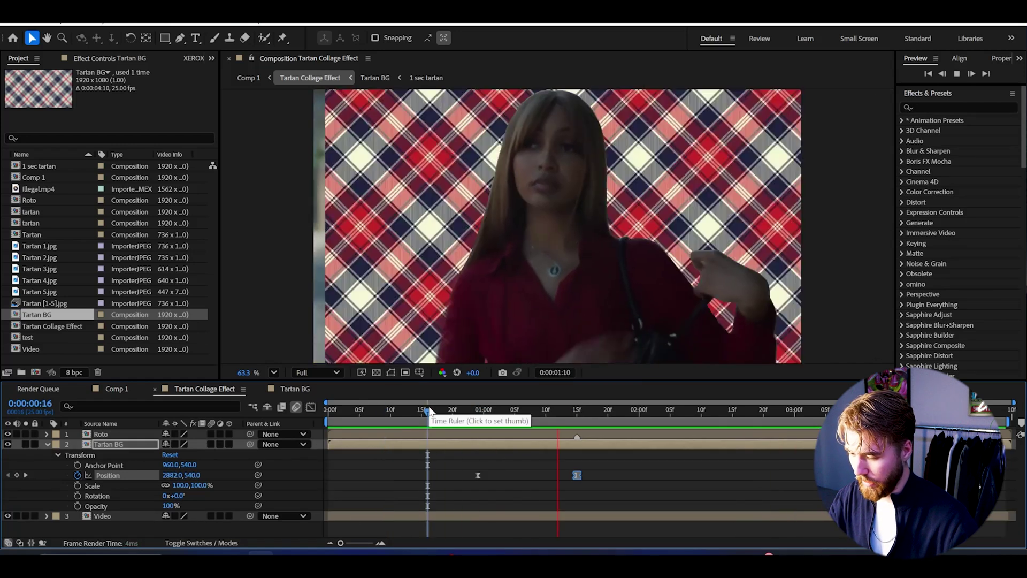
# Move the 960,540 keyframe later to about 3:00 and check the slower slide-in
pyautogui.click(559, 477)
pyautogui.moveTo(572, 476); pyautogui.dragTo(794, 490)
pyautogui.press('space')
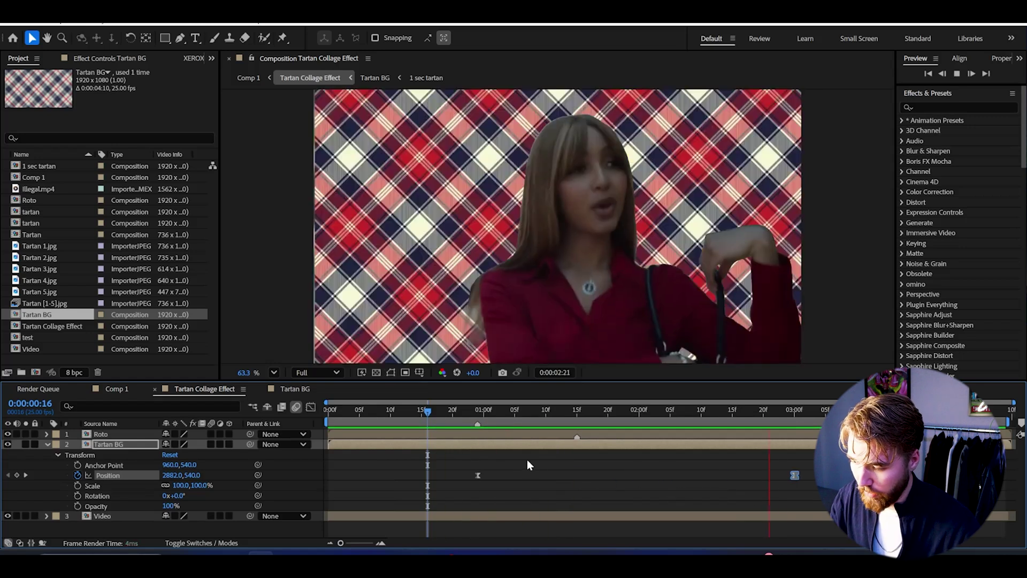
pyautogui.press('Home')
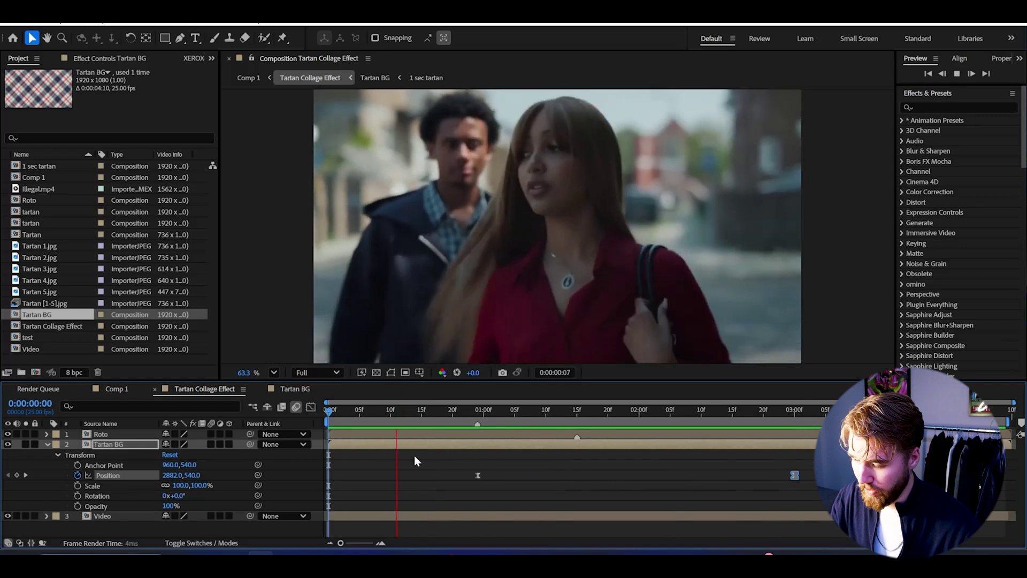
pyautogui.click(466, 410)
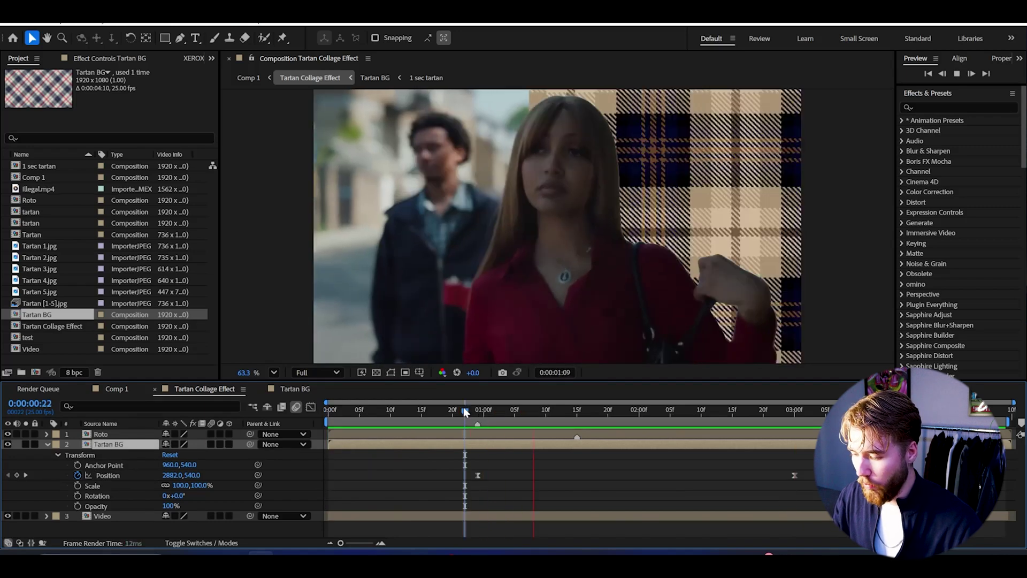
pyautogui.moveTo(466, 410); pyautogui.dragTo(580, 396)
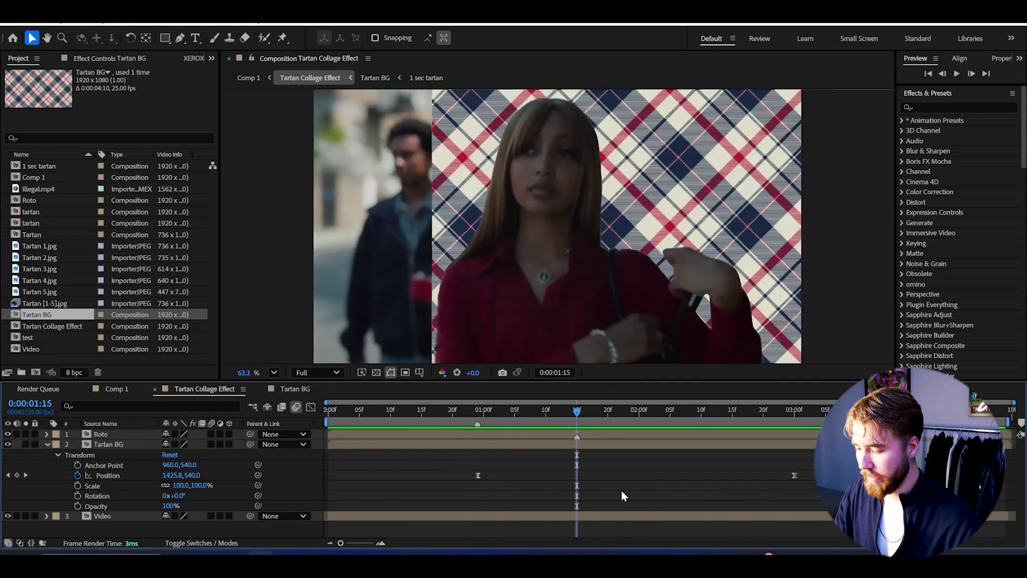
# Apply Posterize Time to Tartan BG with a frame rate of 7
pyautogui.click(48, 444)
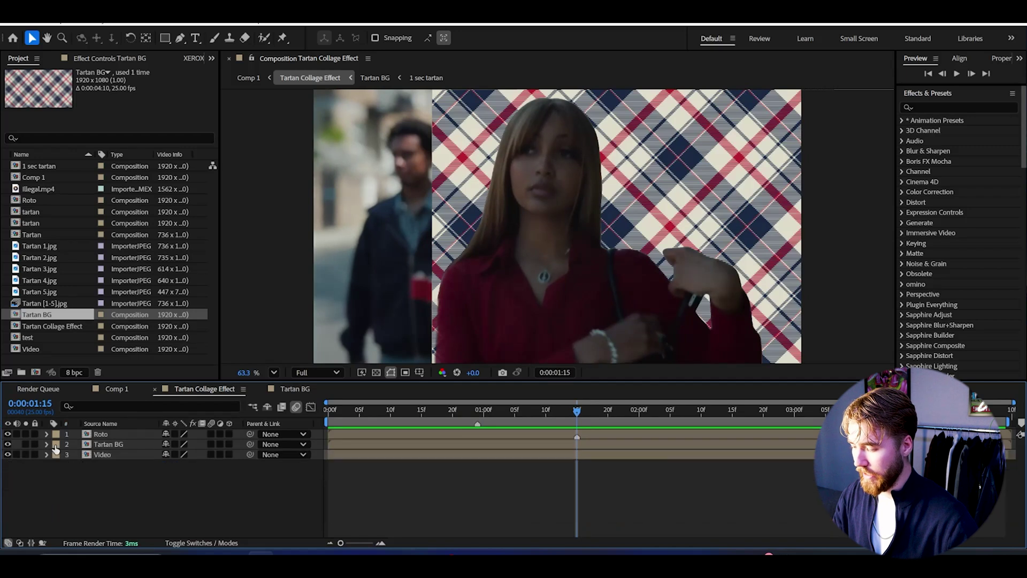
pyautogui.click(106, 445)
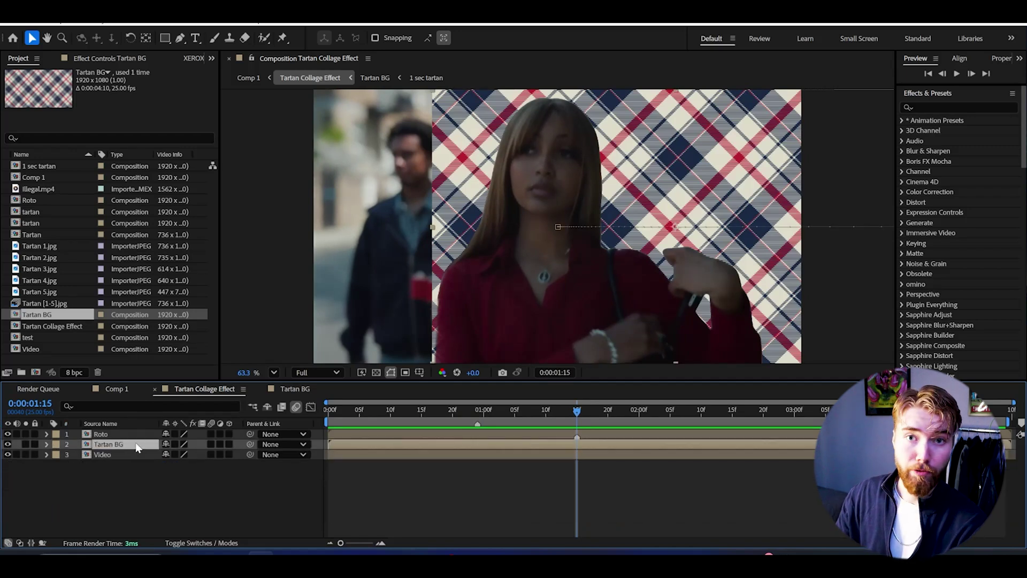
pyautogui.hotkey('ctrl', 'space')
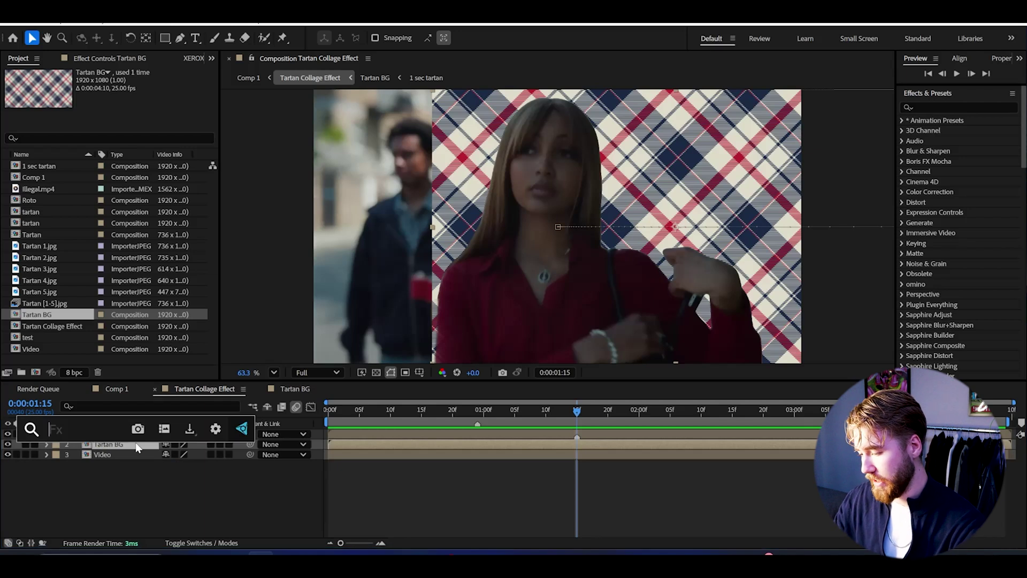
pyautogui.write('po')
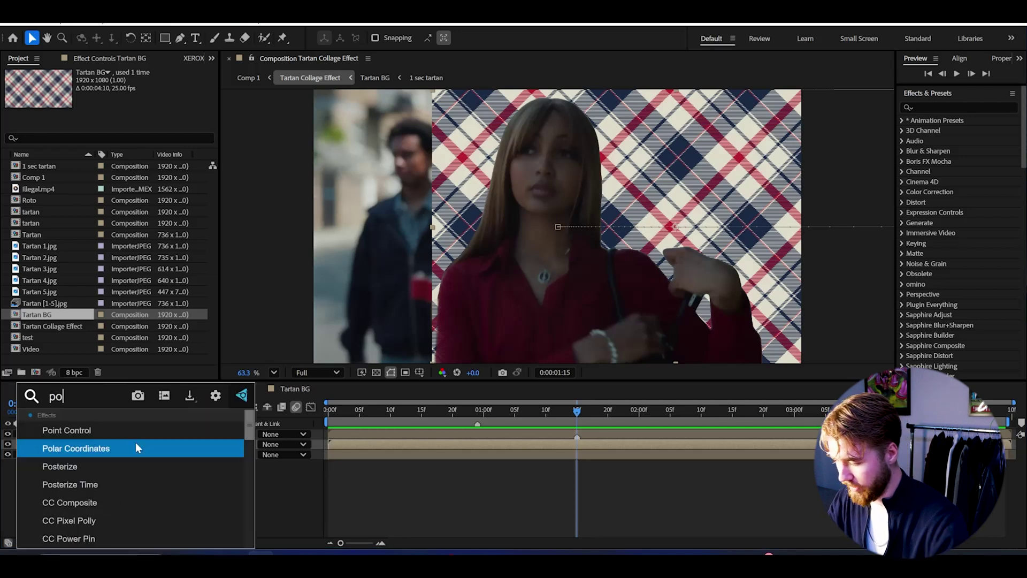
pyautogui.click(105, 483)
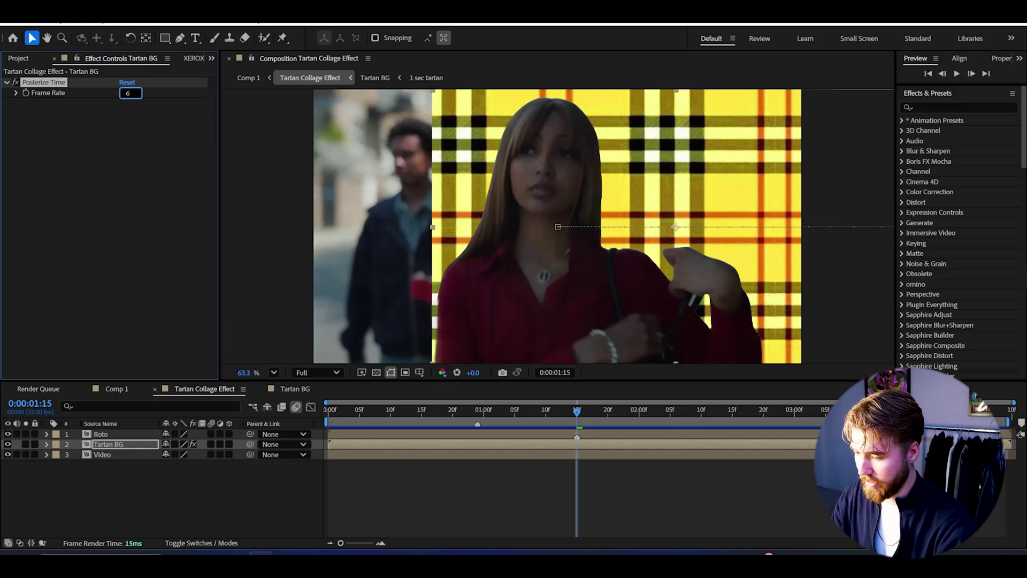
pyautogui.press('Return')
# Preview and scrub the stepped tartan motion up to 0:00:02:09
pyautogui.press('space')
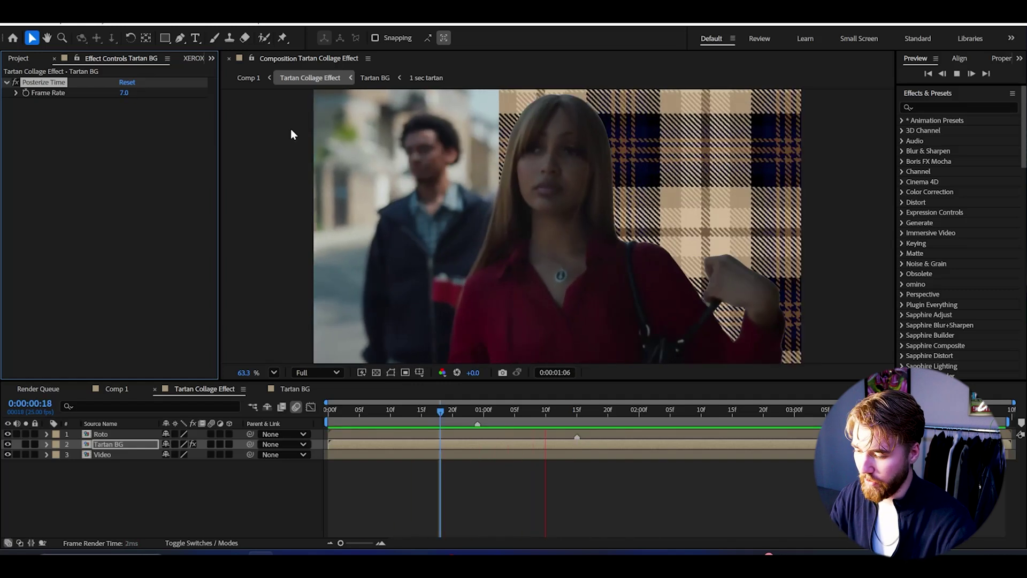
pyautogui.scroll(-1, 512, 256)
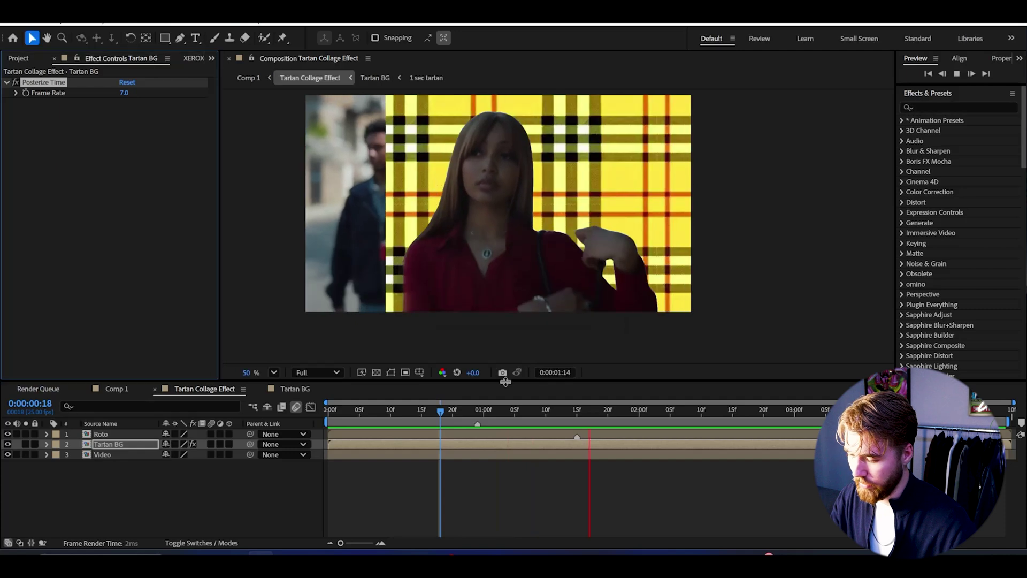
pyautogui.click(422, 403)
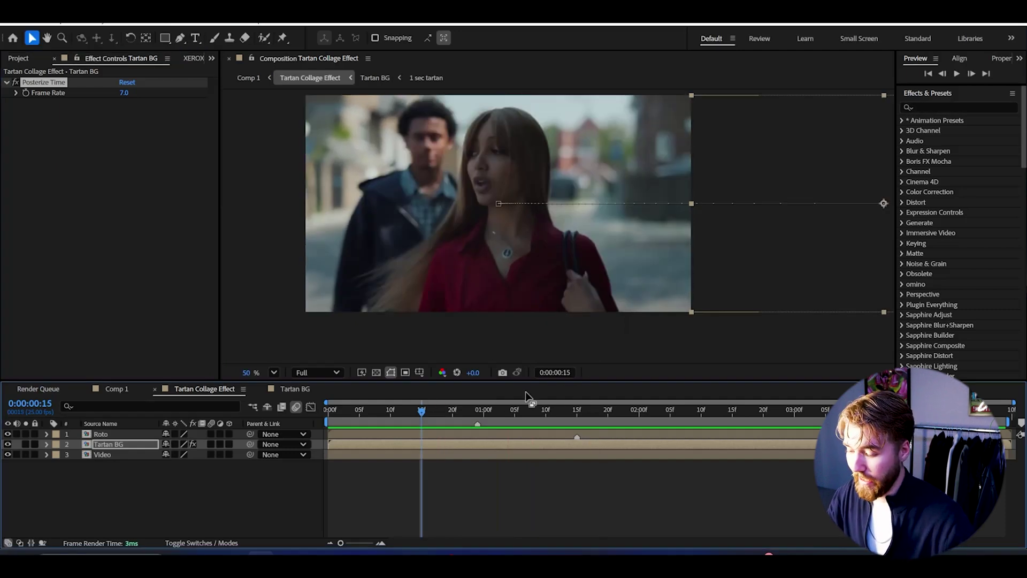
pyautogui.click(509, 409)
pyautogui.press('space')
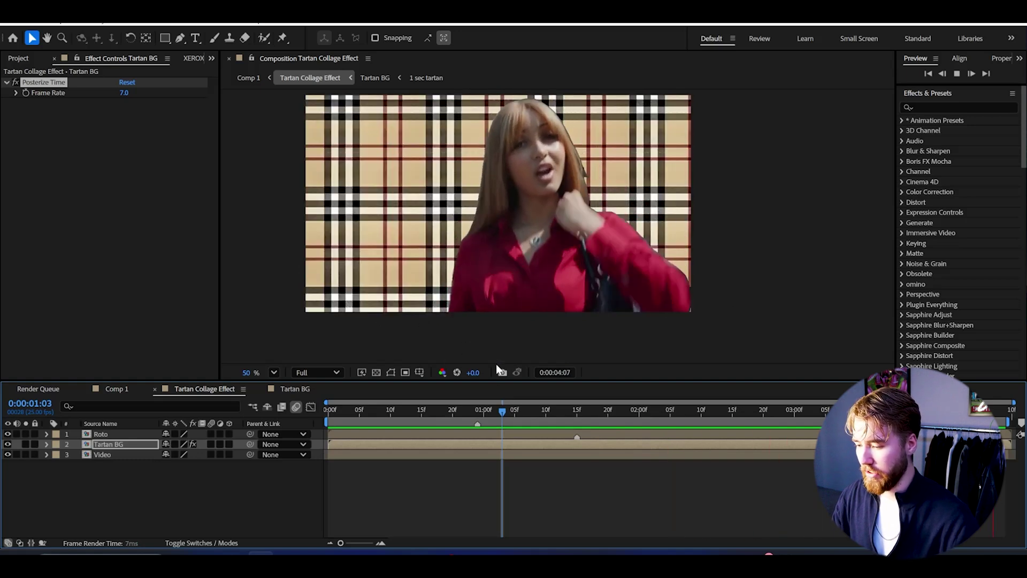
pyautogui.press('space')
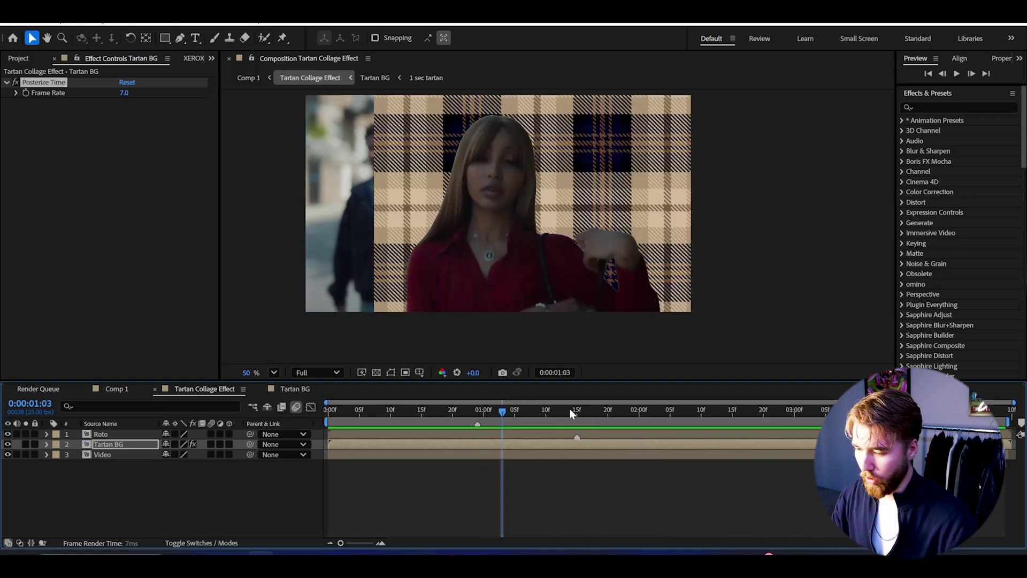
pyautogui.click(577, 410)
pyautogui.moveTo(591, 412); pyautogui.dragTo(695, 415)
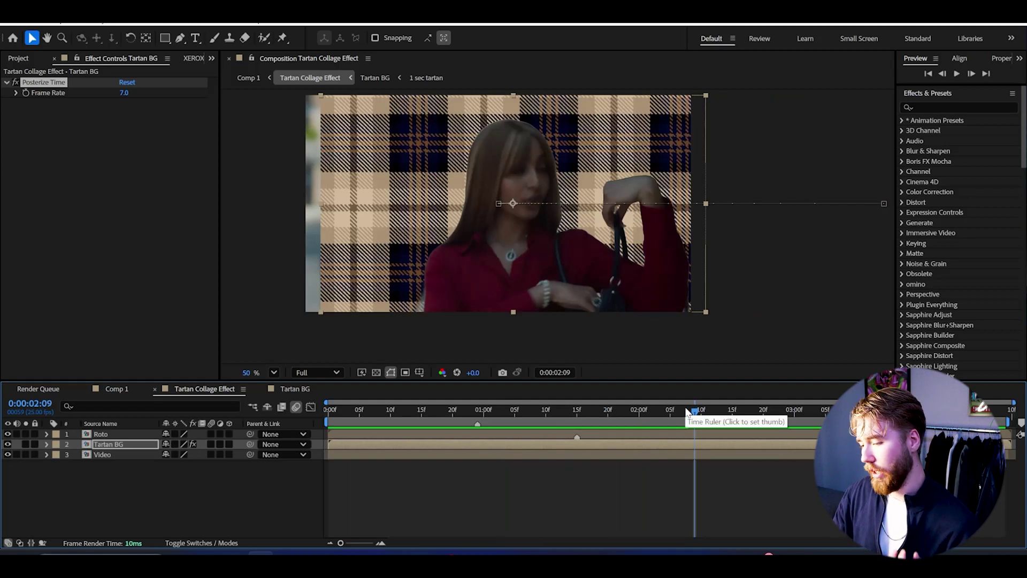
# Apply 4-Color Gradient to Tartan BG and set all four colours to red
pyautogui.hotkey('ctrl', 'space')
pyautogui.write('4')
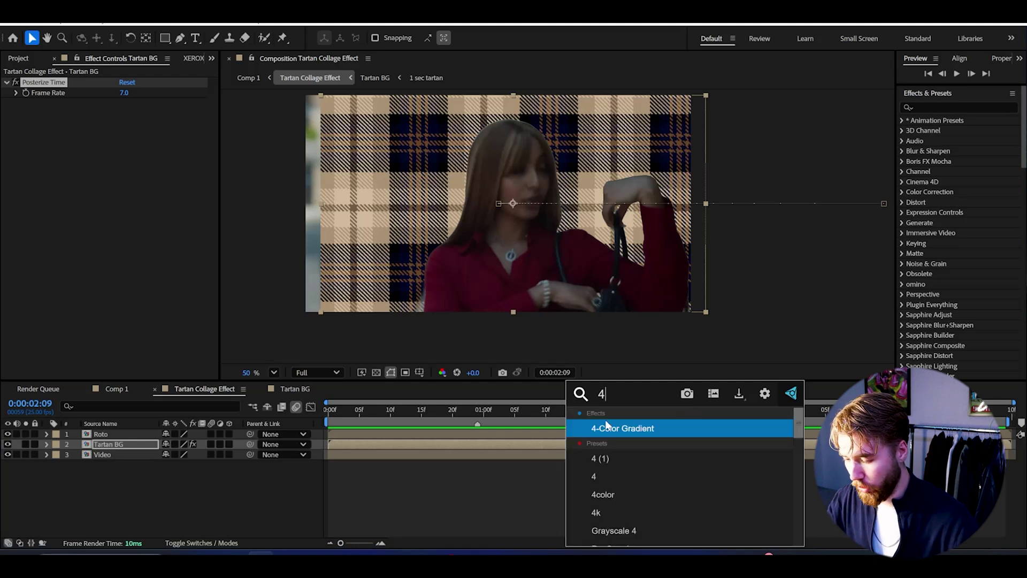
pyautogui.press('Return')
pyautogui.click(125, 153)
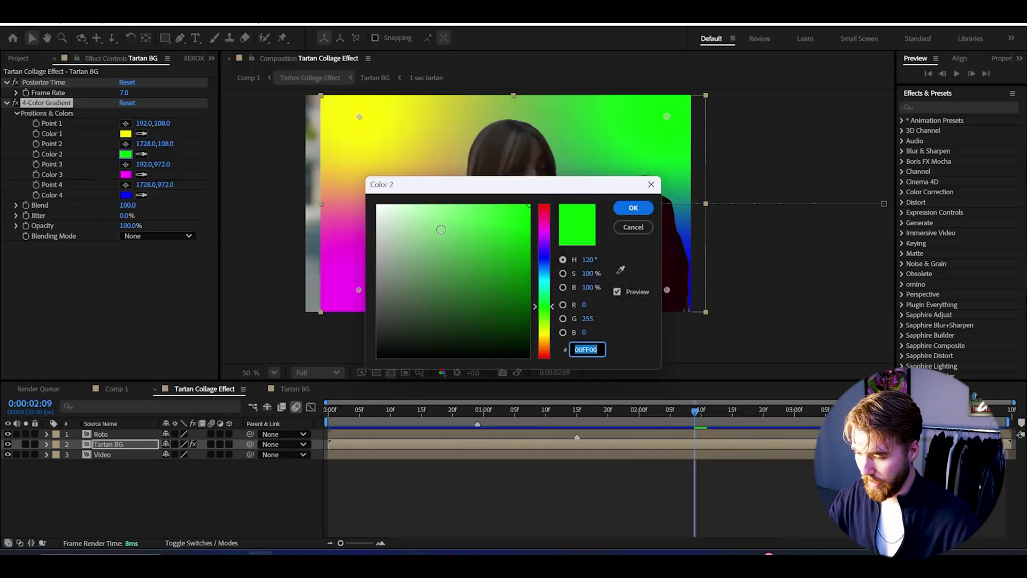
pyautogui.moveTo(549, 237); pyautogui.dragTo(546, 206)
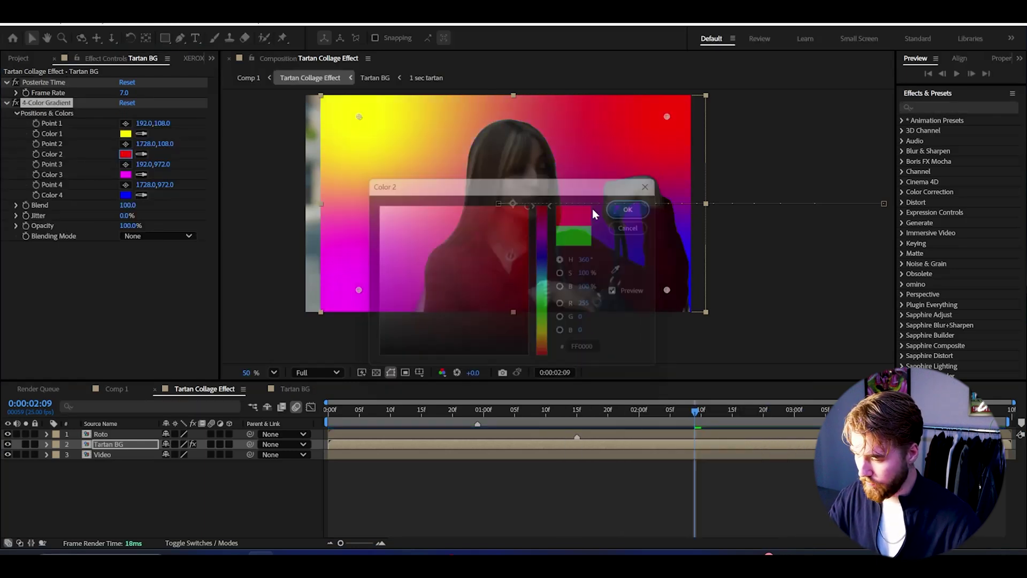
pyautogui.click(158, 235)
pyautogui.click(141, 489)
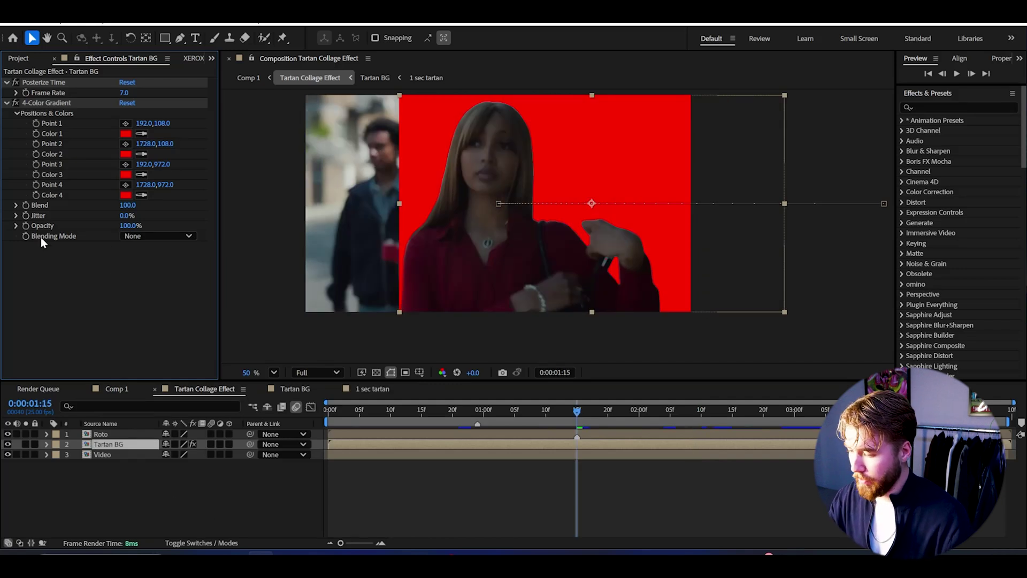
# Blend the red gradient in Soft Light at 65% opacity and preview the tint
pyautogui.click(155, 237)
pyautogui.click(171, 335)
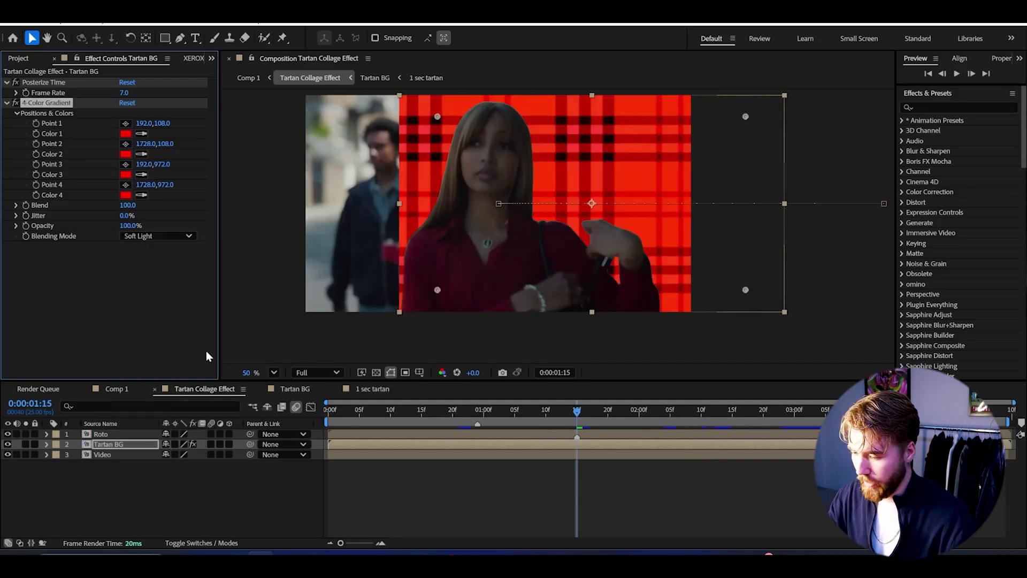
pyautogui.press('space')
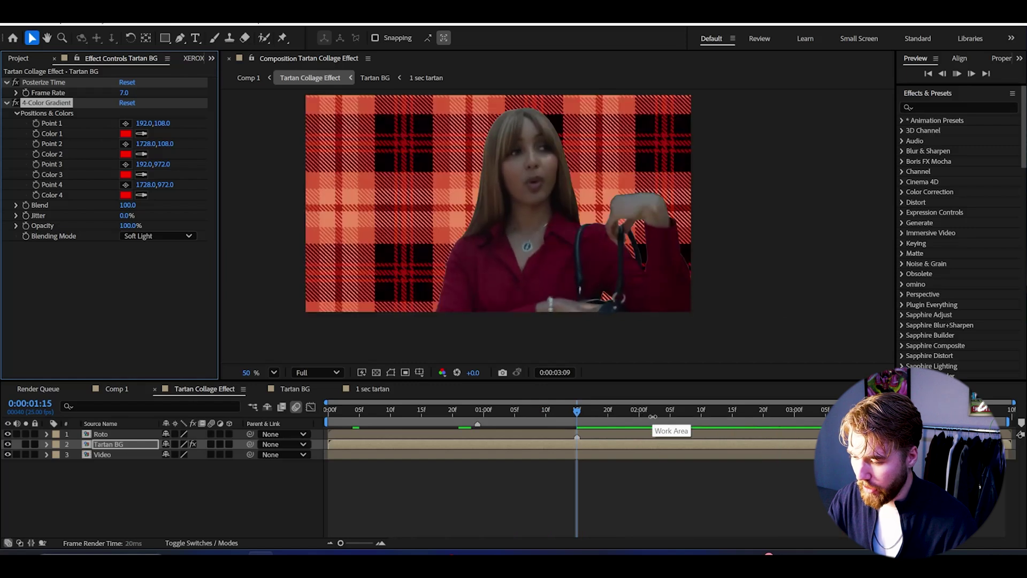
pyautogui.press('space')
pyautogui.moveTo(640, 412); pyautogui.dragTo(584, 415)
pyautogui.moveTo(124, 229); pyautogui.dragTo(37, 242)
pyautogui.press('space')
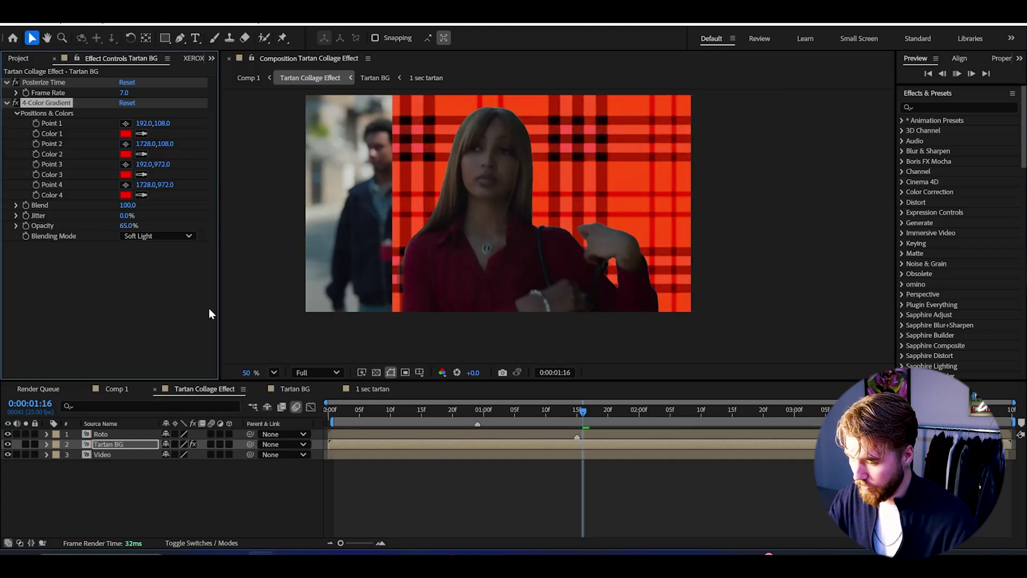
# Enable motion blur on Tartan BG and the composition, then preview
pyautogui.click(210, 444)
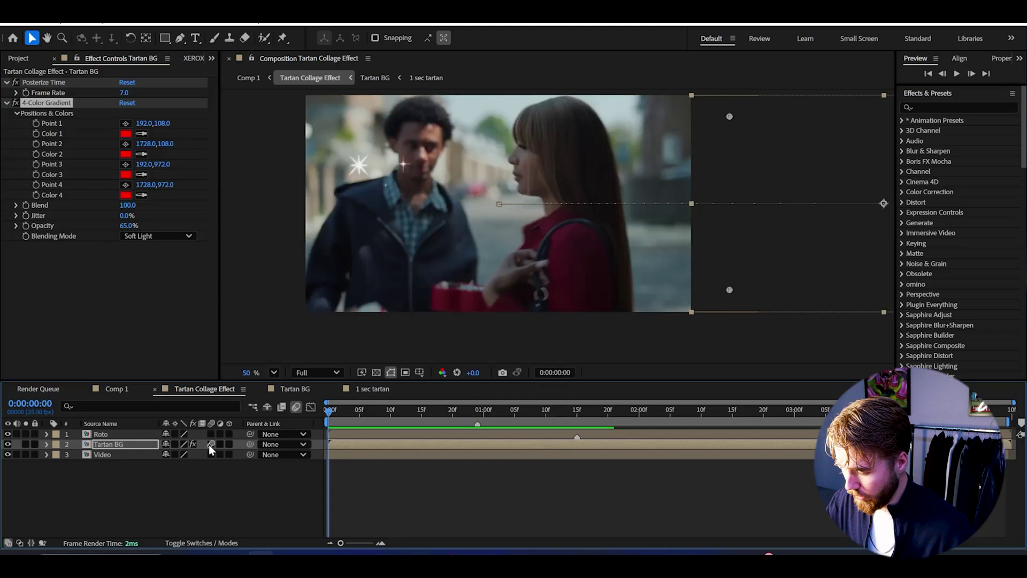
pyautogui.click(296, 407)
pyautogui.press('space')
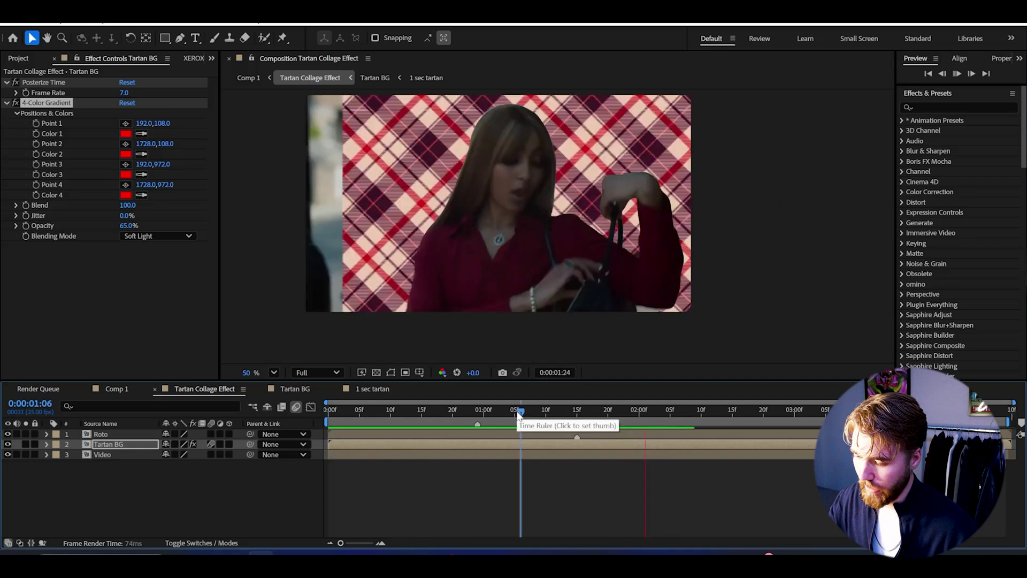
pyautogui.click(84, 436)
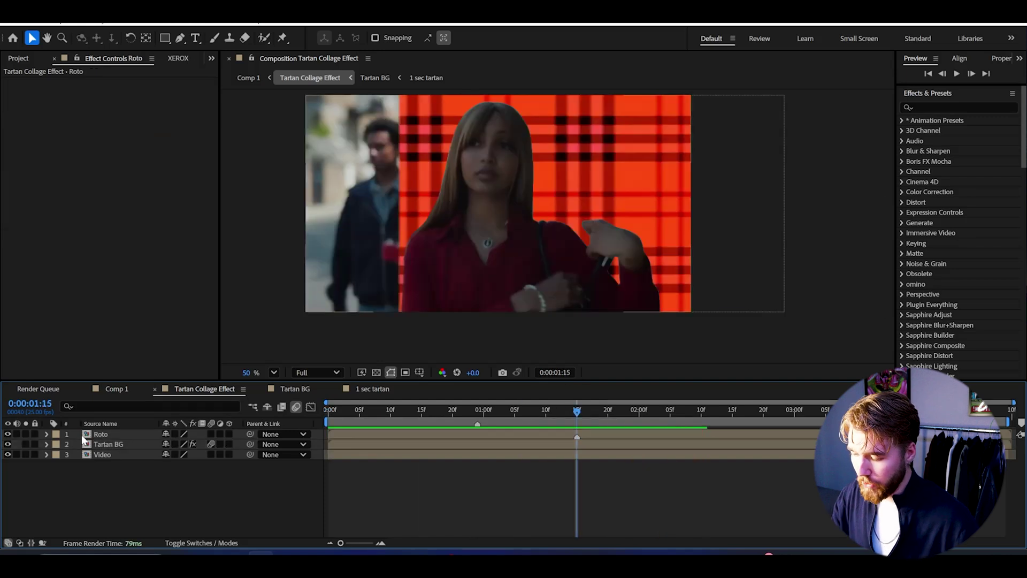
# Split the Roto layer at 0:00:01:15, 0:00:02:14 and 0:00:03:13
pyautogui.click(614, 433)
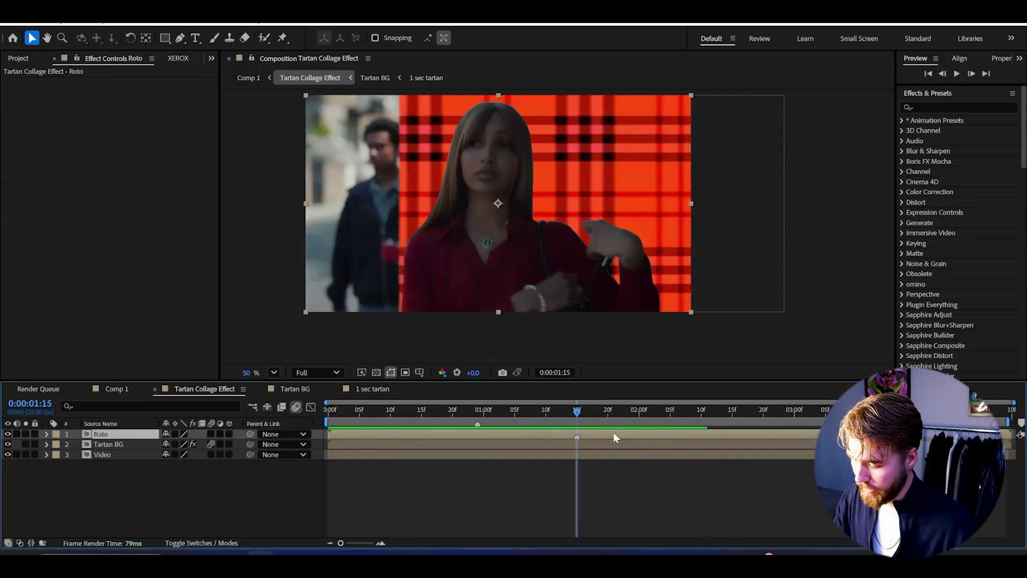
pyautogui.hotkey('ctrl', 'shift', 'd')
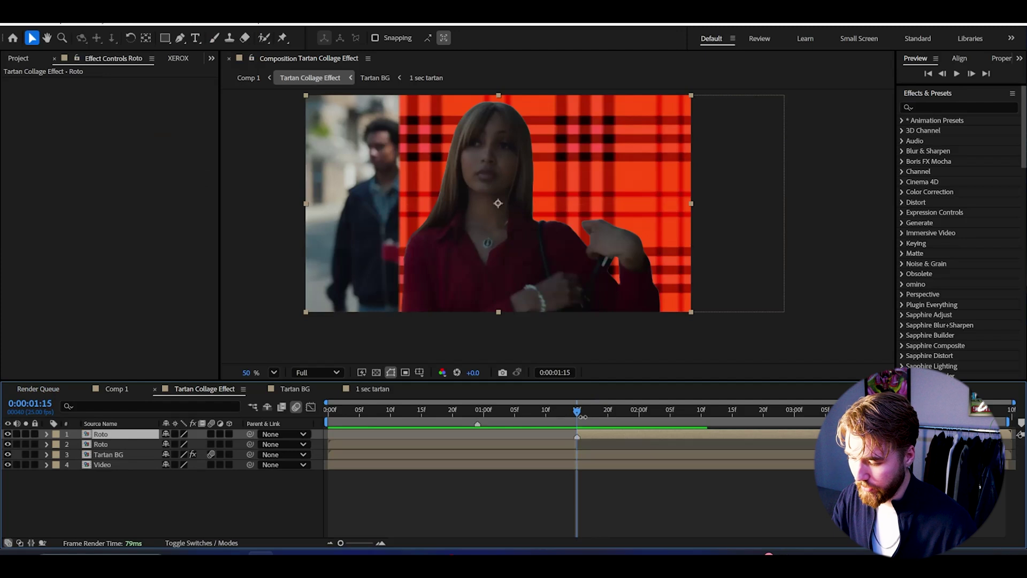
pyautogui.moveTo(580, 411); pyautogui.dragTo(727, 430)
pyautogui.hotkey('ctrl', 'shift', 'd')
pyautogui.press('space')
pyautogui.press('space')
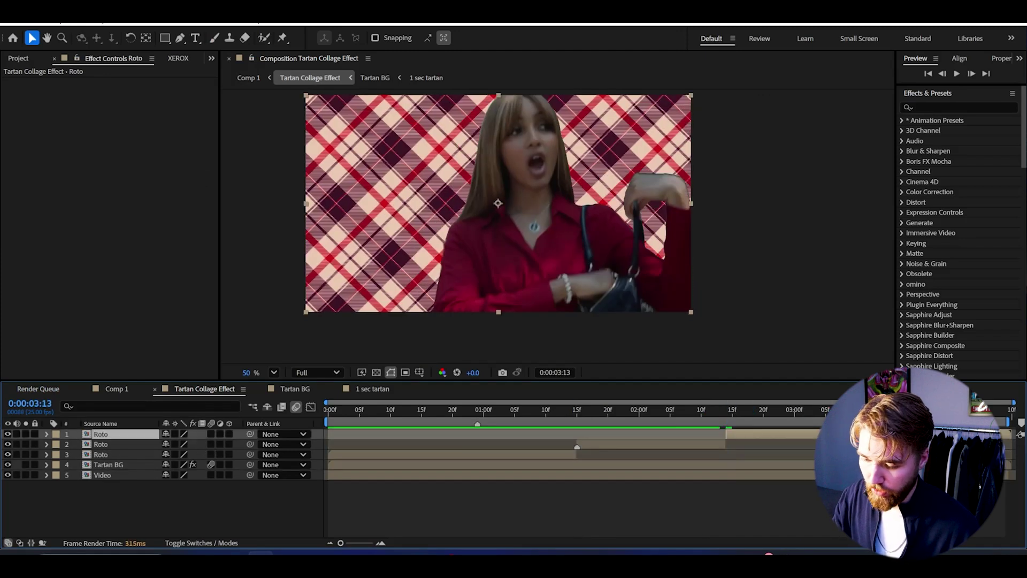
pyautogui.hotkey('ctrl', 'shift', 'd')
pyautogui.moveTo(567, 406)
pyautogui.mouseDown()
pyautogui.moveTo(447, 401)
pyautogui.moveTo(576, 407)
pyautogui.mouseUp()
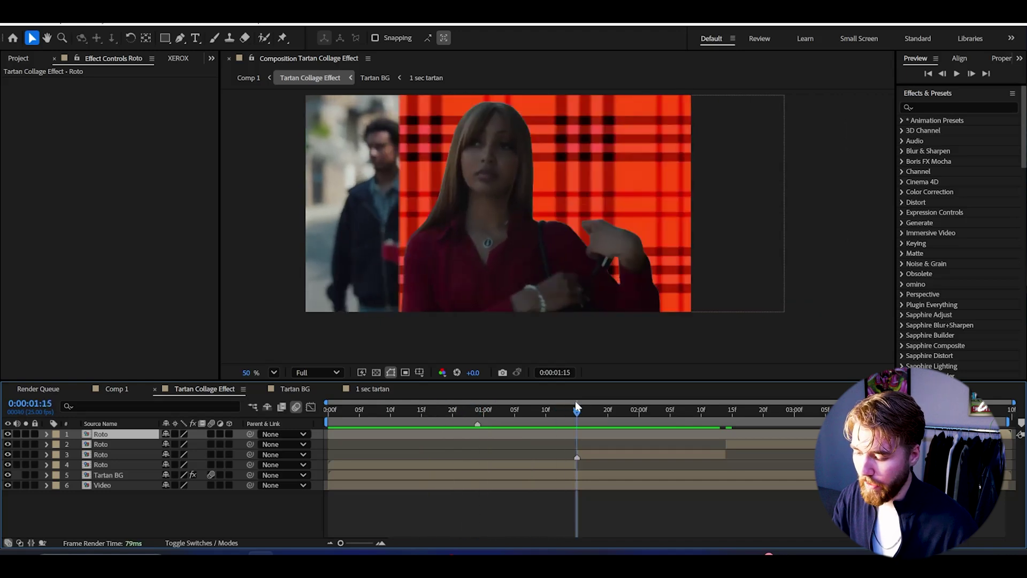
pyautogui.click(592, 458)
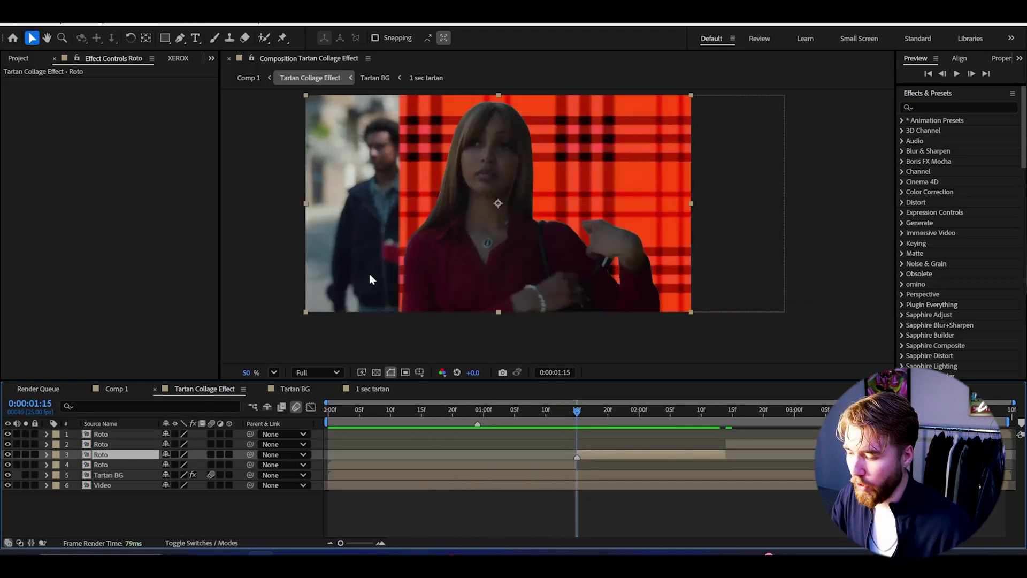
# Apply Posterize Time at 8 fps to Roto layer 3 and preview it from the start
pyautogui.hotkey('ctrl', 'space')
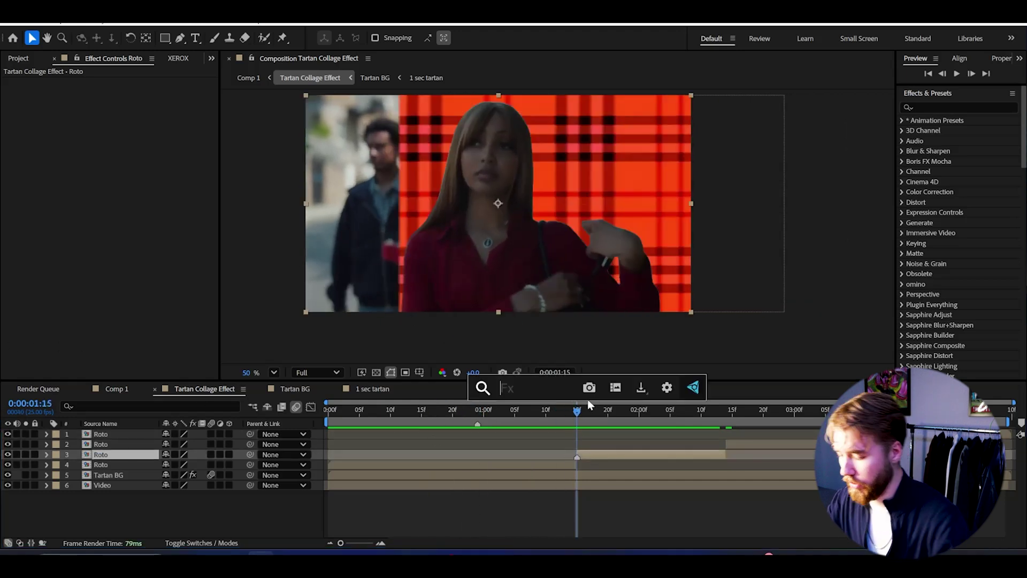
pyautogui.write('po')
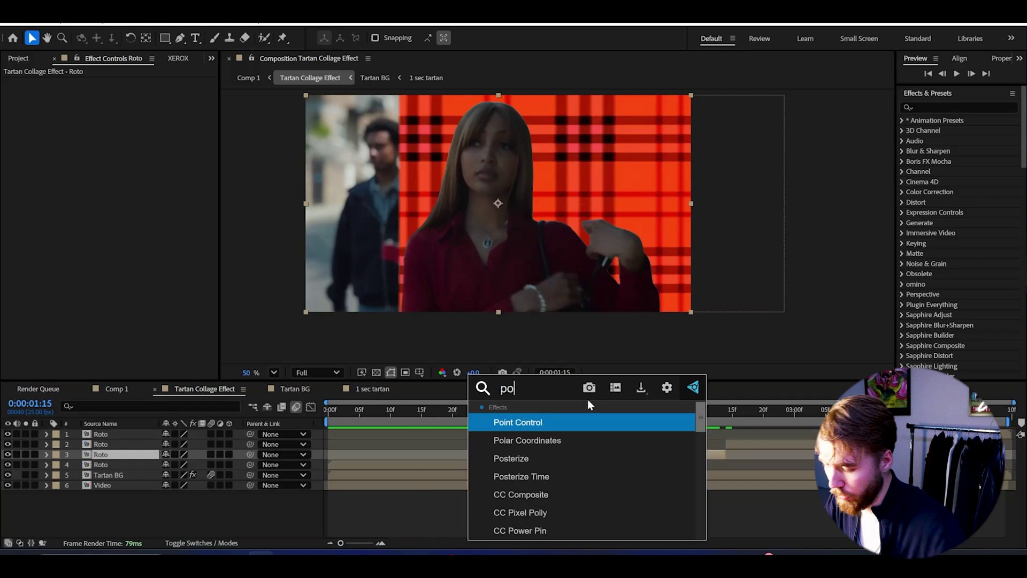
pyautogui.click(560, 470)
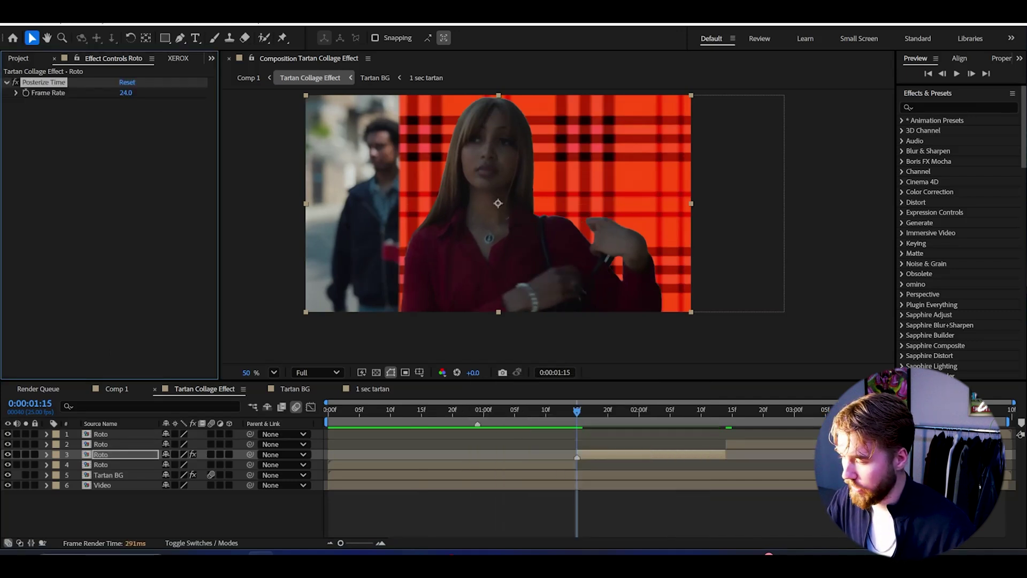
pyautogui.click(127, 94)
pyautogui.write('8')
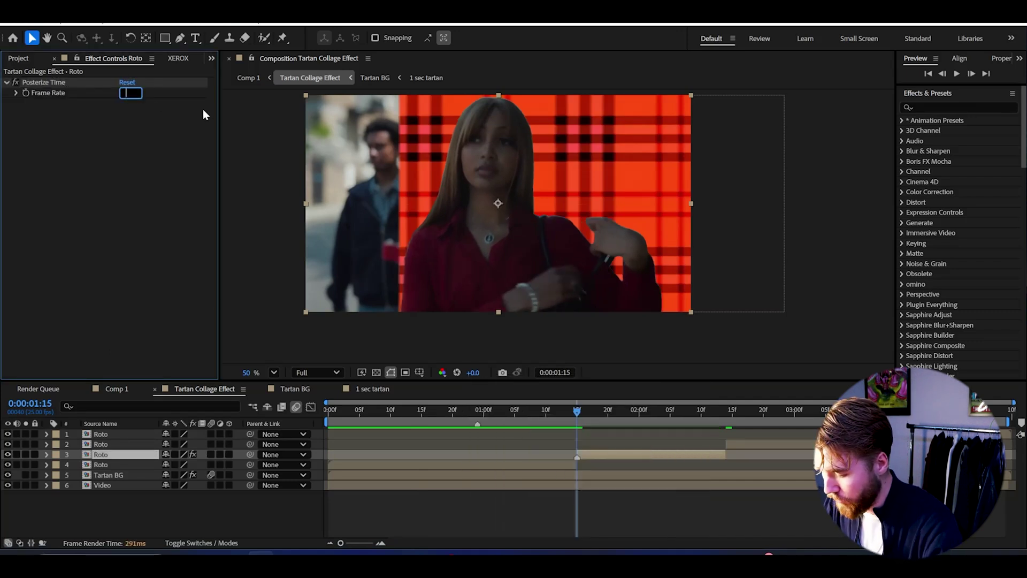
pyautogui.press('Return')
pyautogui.click(339, 407)
pyautogui.press('space')
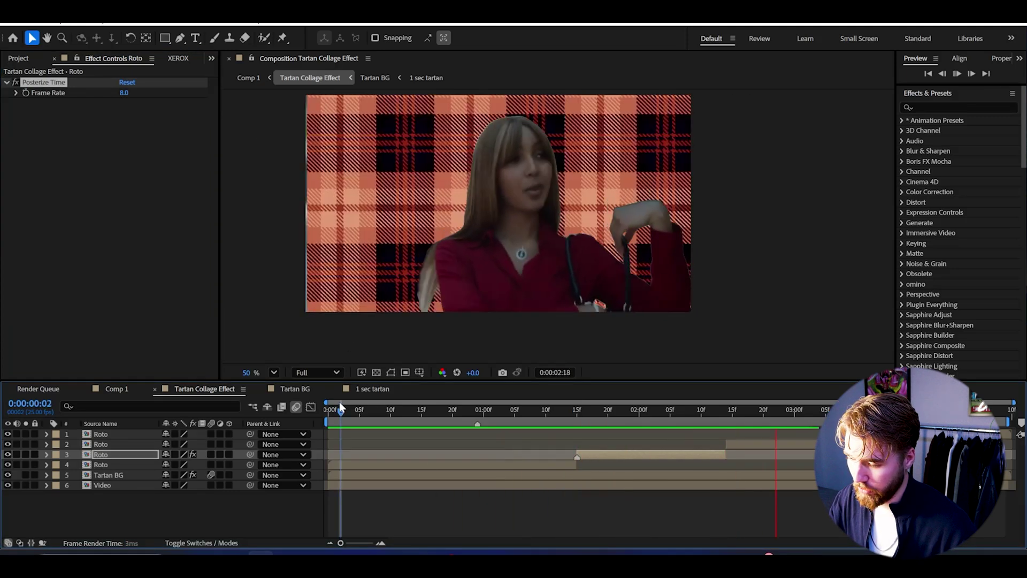
pyautogui.press('space')
# Copy the Posterize Time effect onto Roto layers 1 and 2 and check the stepped motion
pyautogui.click(49, 88)
pyautogui.click(751, 416)
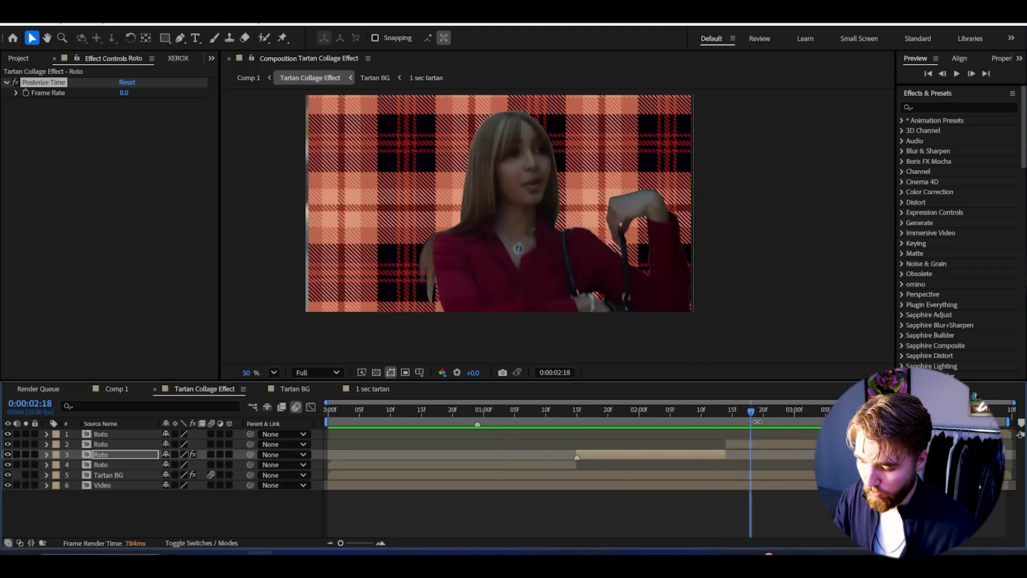
pyautogui.hotkey('ctrl', 'Up')
pyautogui.hotkey('ctrl', 'v')
pyautogui.hotkey('ctrl', 'Up')
pyautogui.hotkey('ctrl', 'v')
pyautogui.moveTo(751, 411); pyautogui.dragTo(577, 366)
pyautogui.press('space')
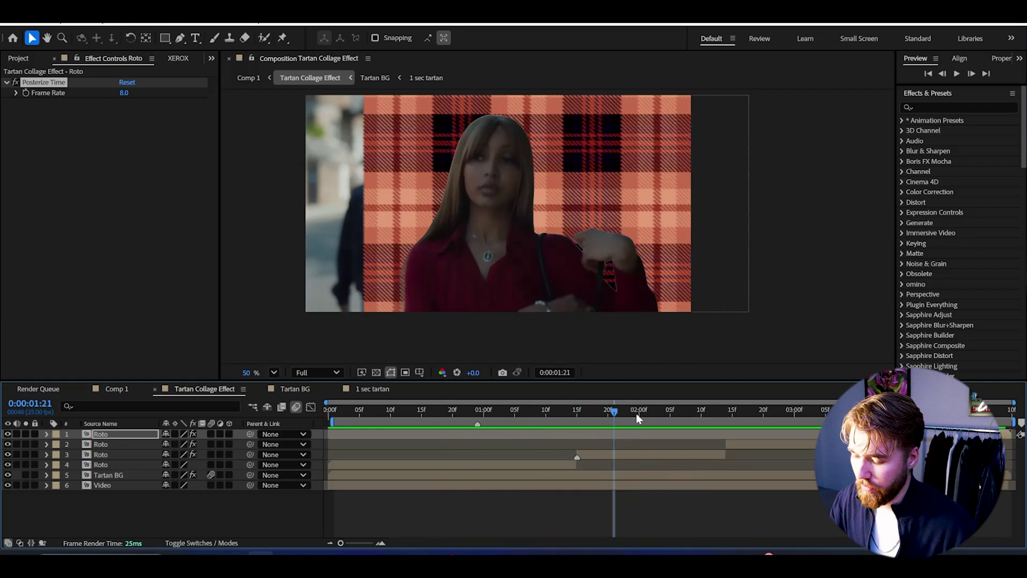
pyautogui.moveTo(597, 397); pyautogui.dragTo(727, 392)
pyautogui.click(743, 444)
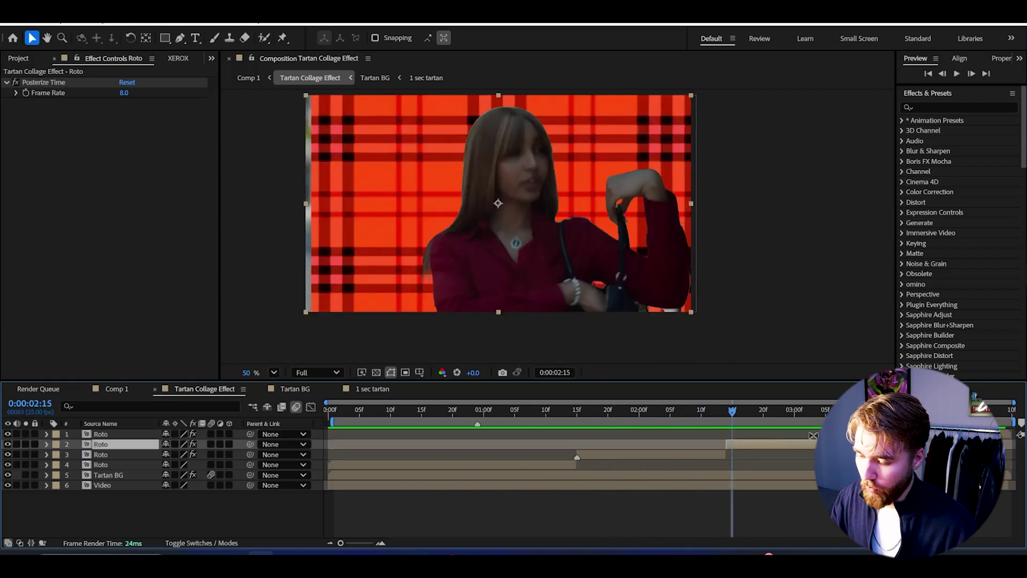
pyautogui.hotkey('ctrl', 'space')
pyautogui.write('fo')
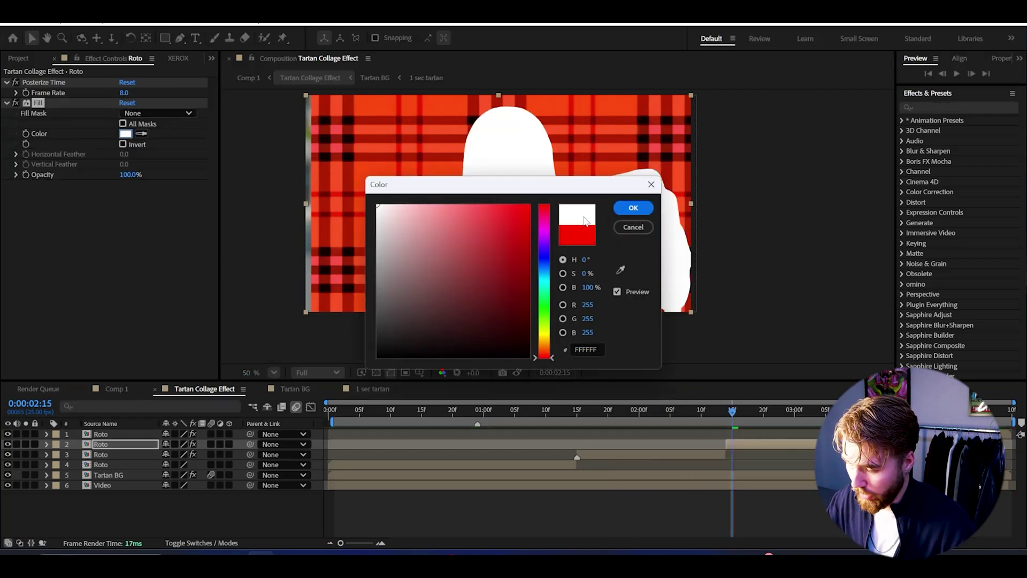
pyautogui.click(633, 208)
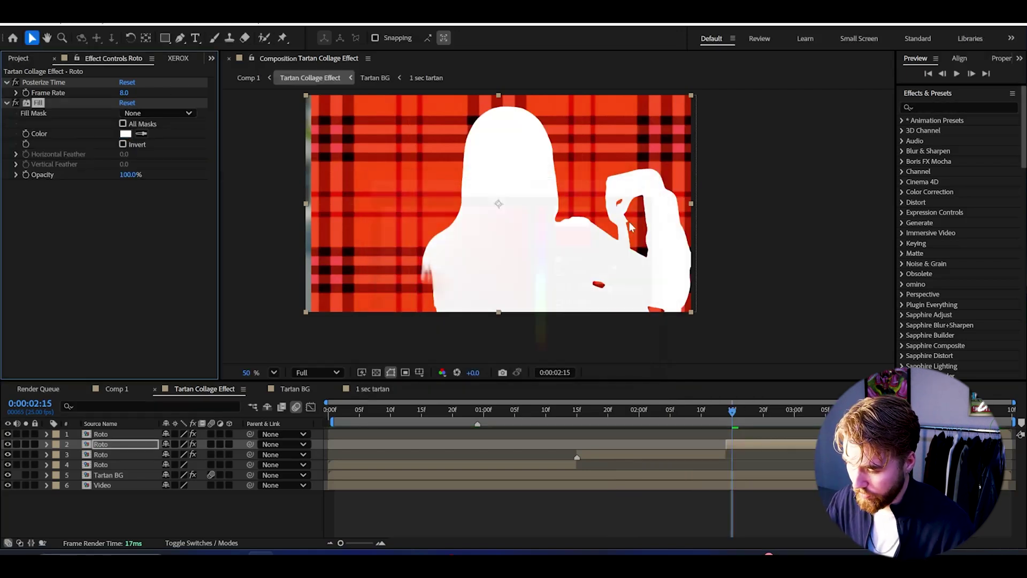
pyautogui.press('space')
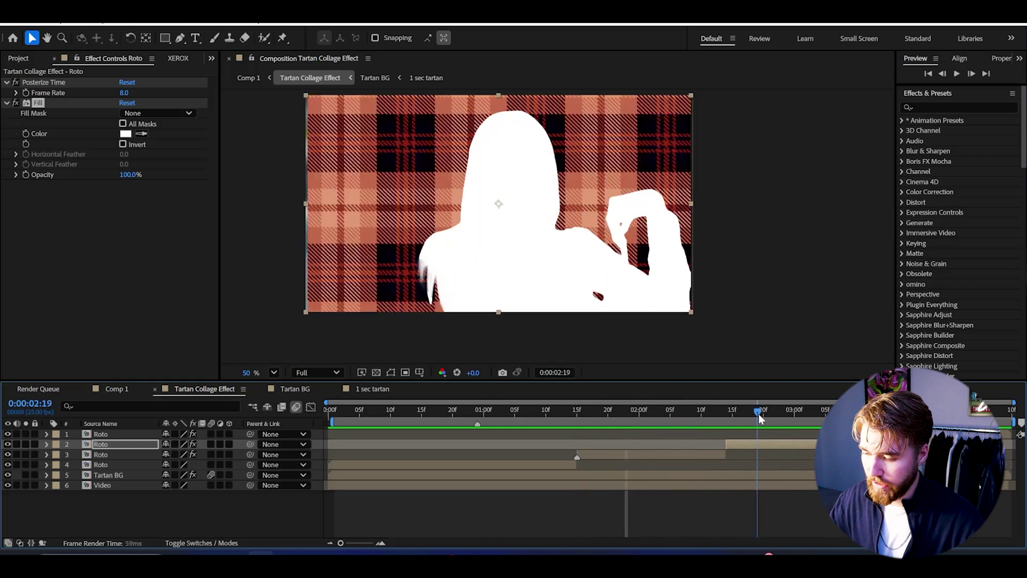
pyautogui.press('space')
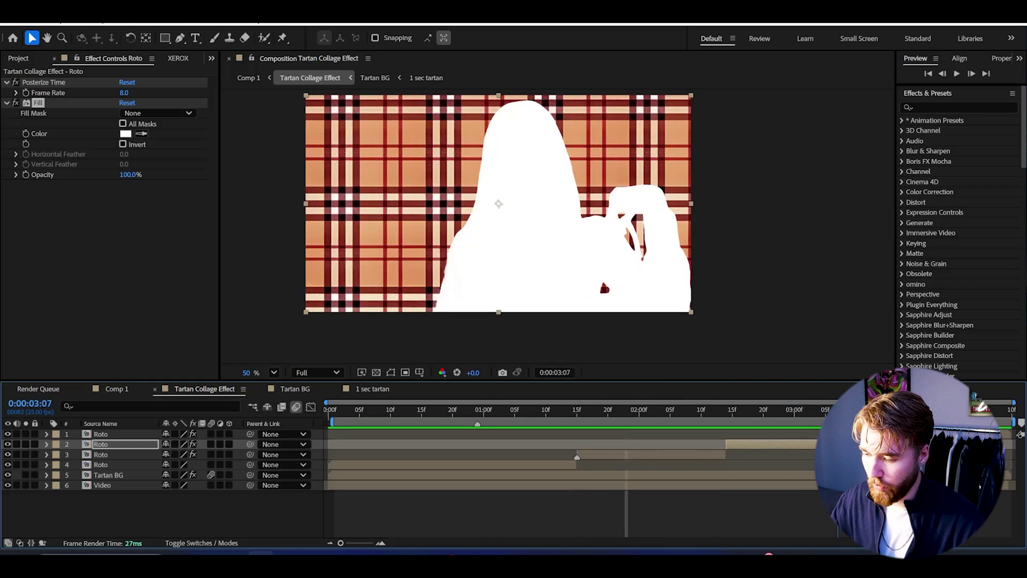
pyautogui.press('space')
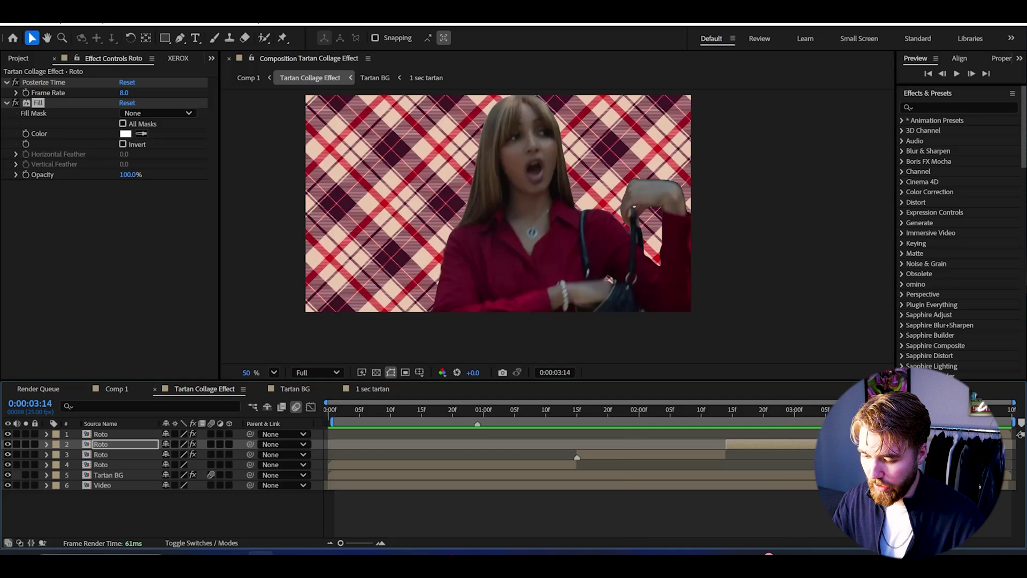
pyautogui.click(101, 434)
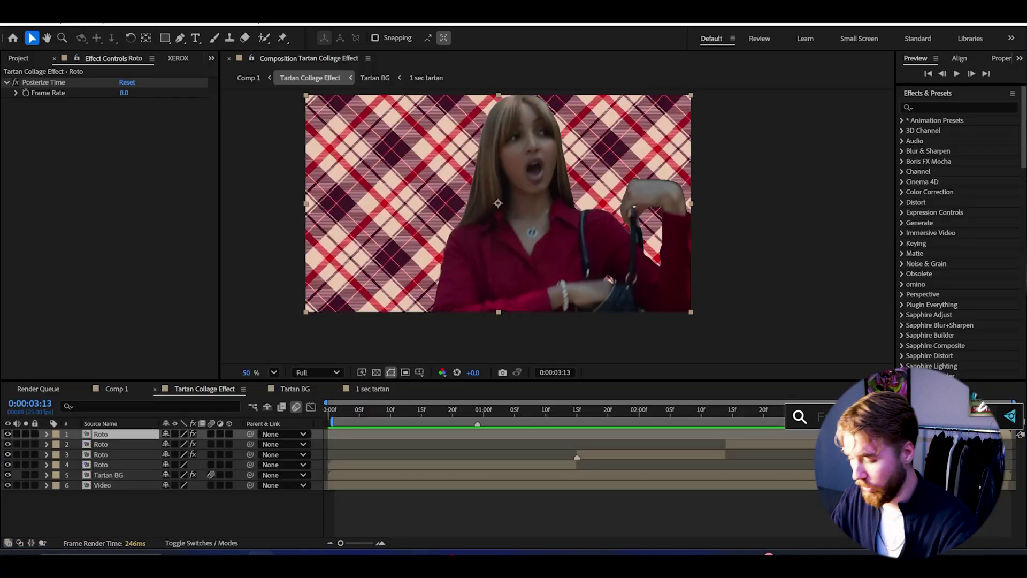
# Apply S_HalfToneColor to the top Roto layer, raise Dots Frequency to 125, and preview
pyautogui.write('halft')
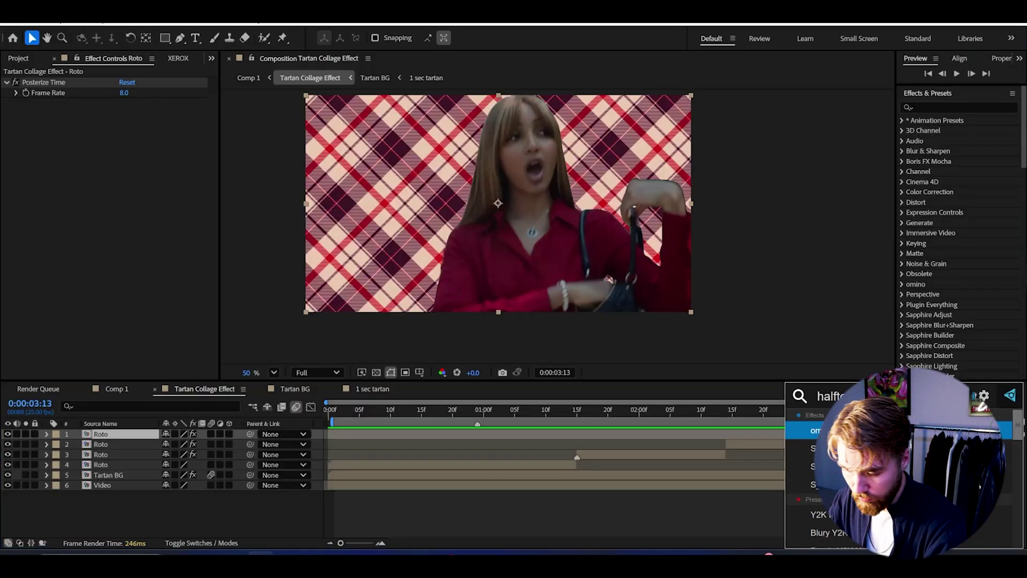
pyautogui.press('Return')
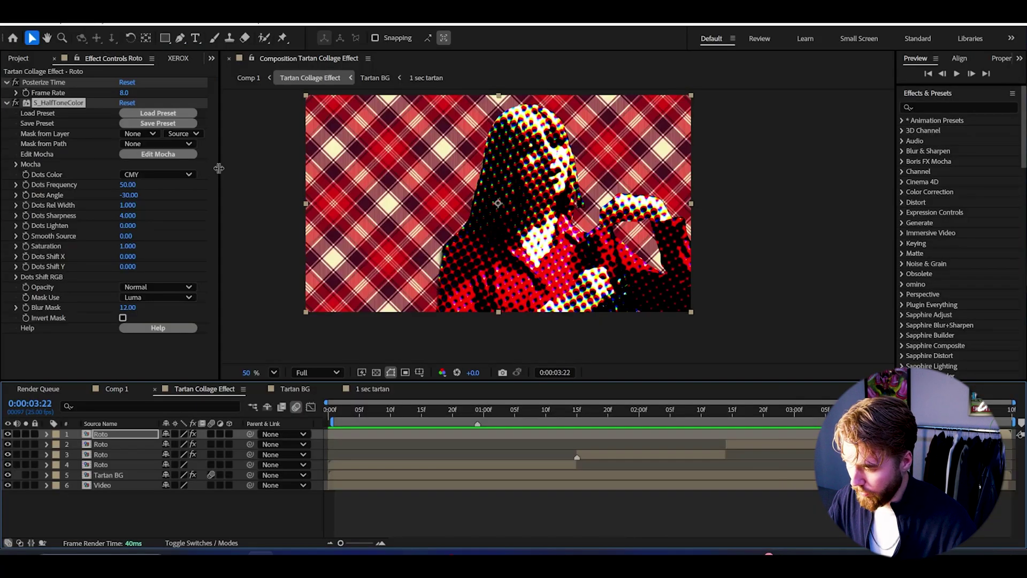
pyautogui.moveTo(131, 183); pyautogui.dragTo(515, 370)
pyautogui.press('space')
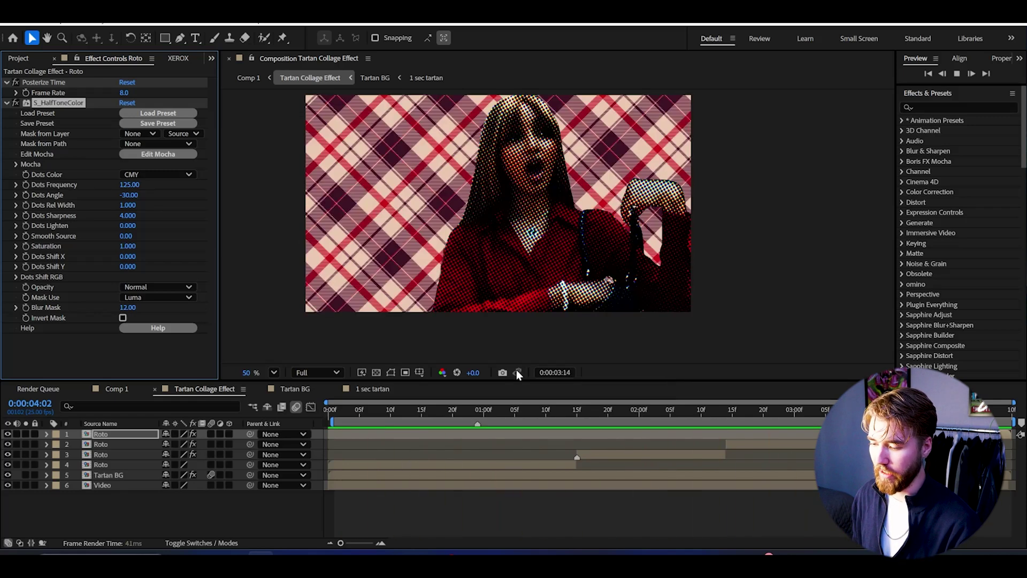
pyautogui.press('Home')
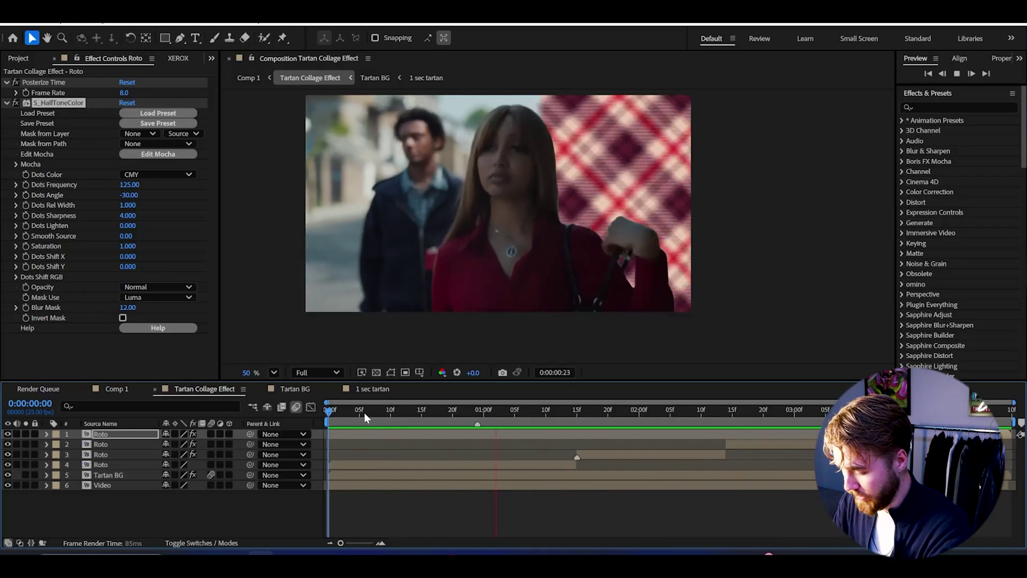
# Add Adjustment Layer 1 and apply the Ultra Frutiger Color preset from User Presets > Frutiger Metro FX
pyautogui.hotkey('ctrl', 'alt', 'y')
pyautogui.click(903, 121)
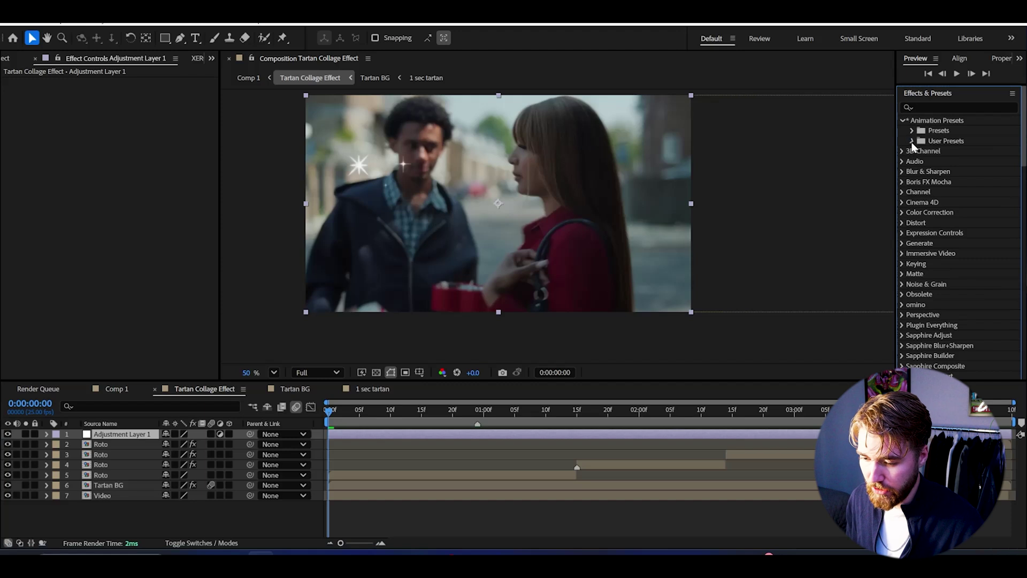
pyautogui.click(912, 141)
pyautogui.scroll(-2, 931, 279)
pyautogui.click(922, 250)
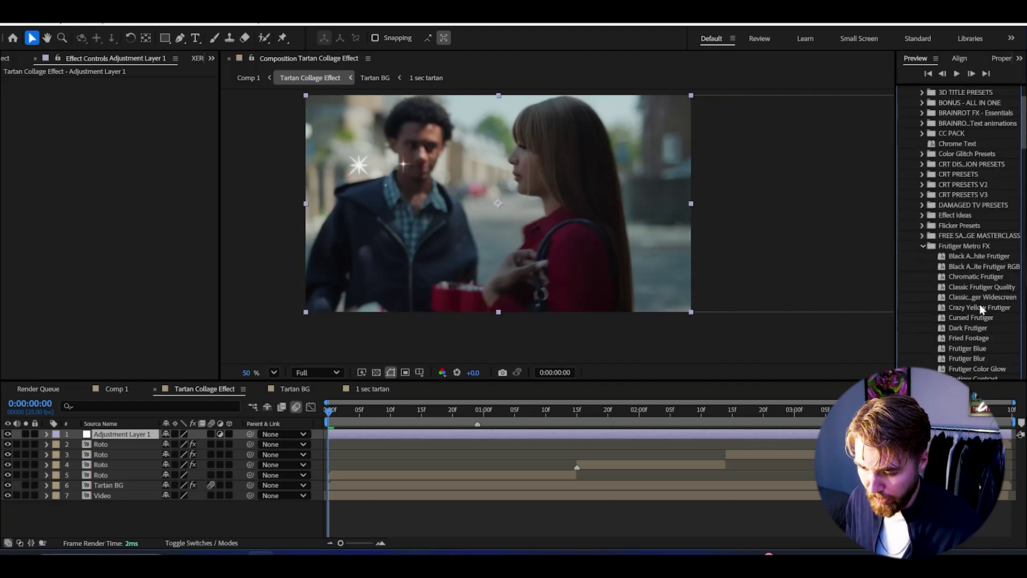
pyautogui.scroll(-4, 993, 307)
pyautogui.click(985, 355)
pyautogui.moveTo(988, 360); pyautogui.dragTo(855, 345)
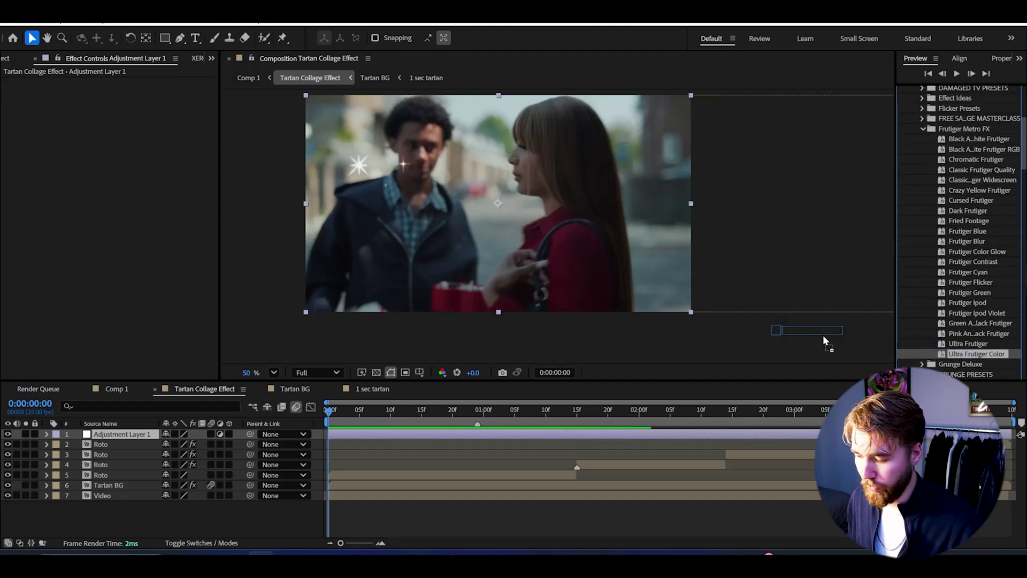
pyautogui.moveTo(186, 396); pyautogui.dragTo(123, 434)
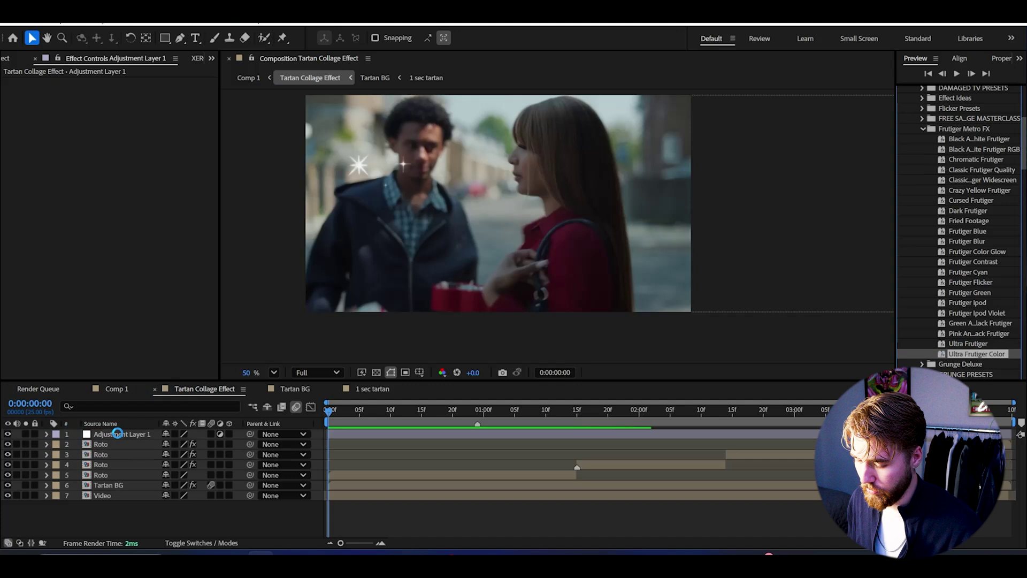
pyautogui.press('space')
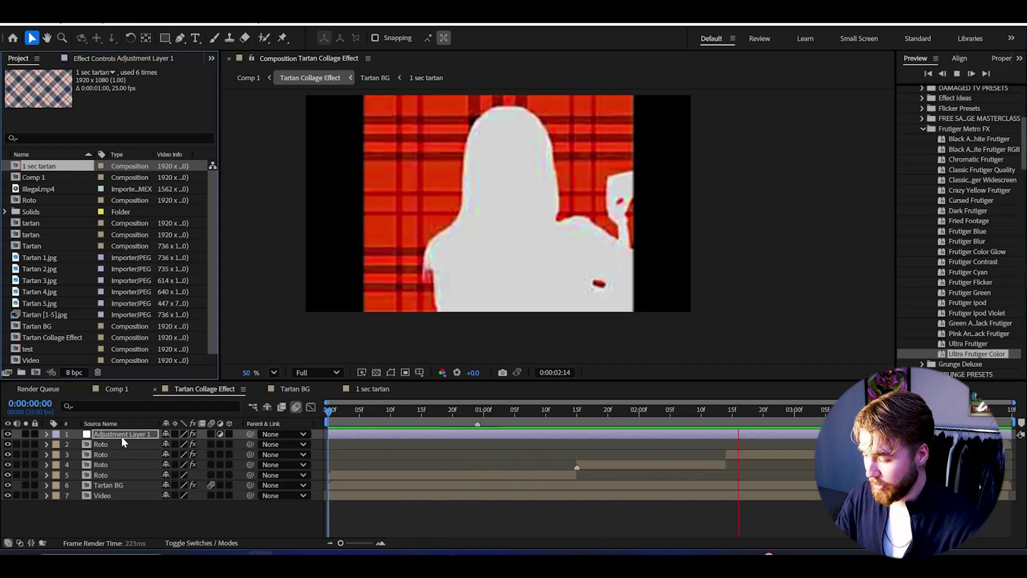
# Add Adjustment Layer 2 with the Frutiger Blue preset and hide the Ultra Frutiger Color layer
pyautogui.rightClick(120, 435)
pyautogui.click(299, 129)
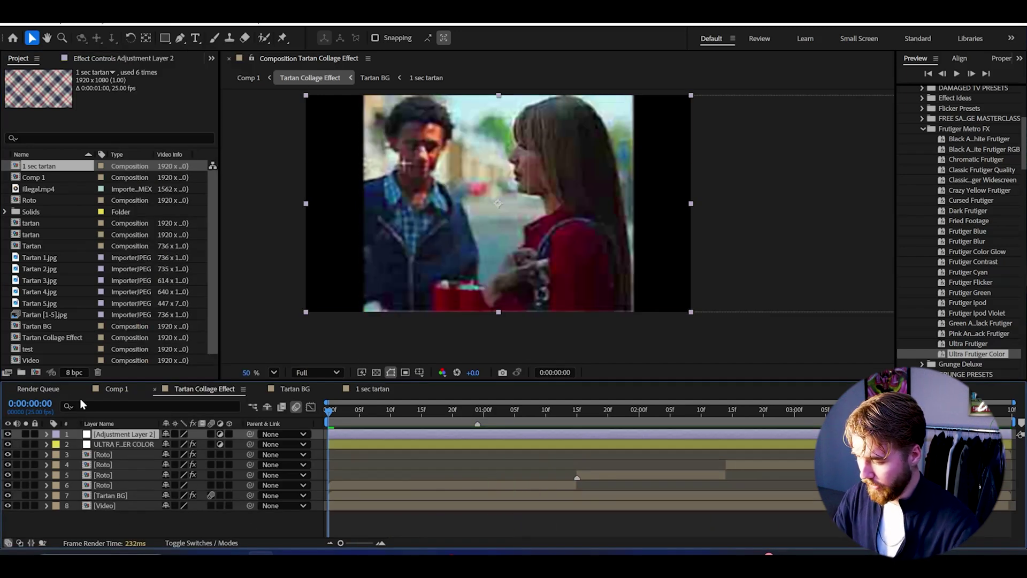
pyautogui.click(7, 444)
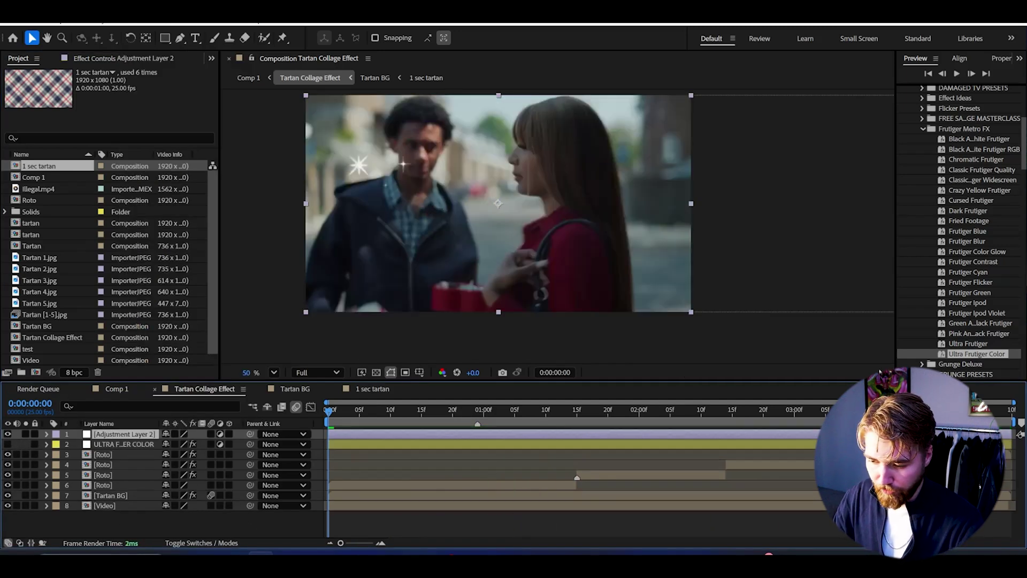
pyautogui.doubleClick(976, 252)
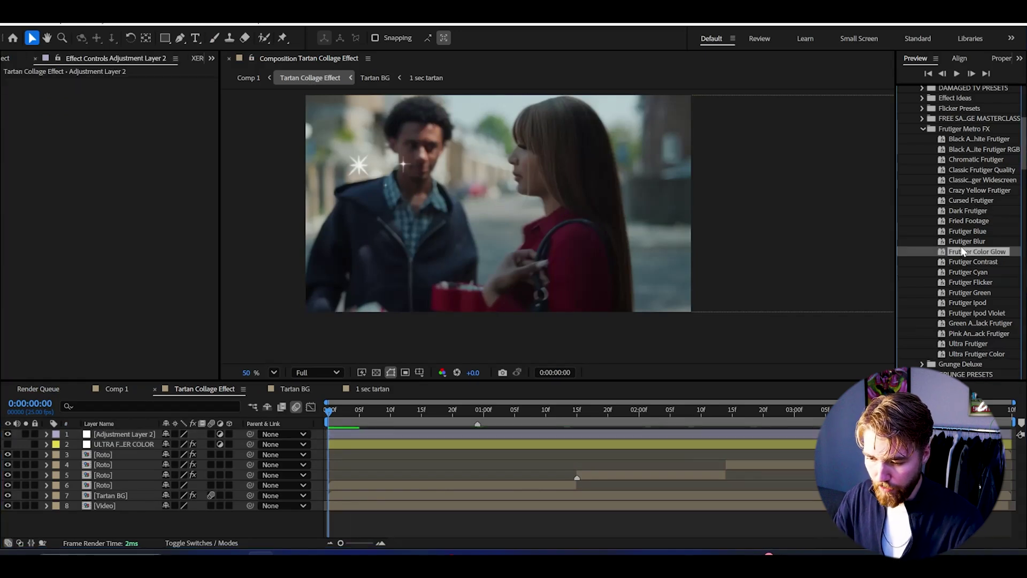
pyautogui.doubleClick(967, 231)
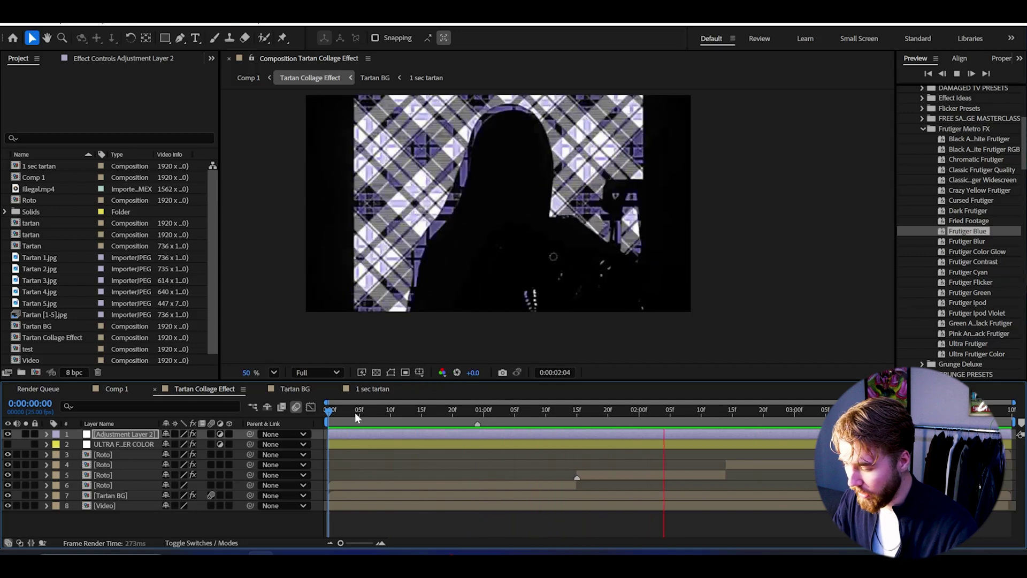
pyautogui.press('space')
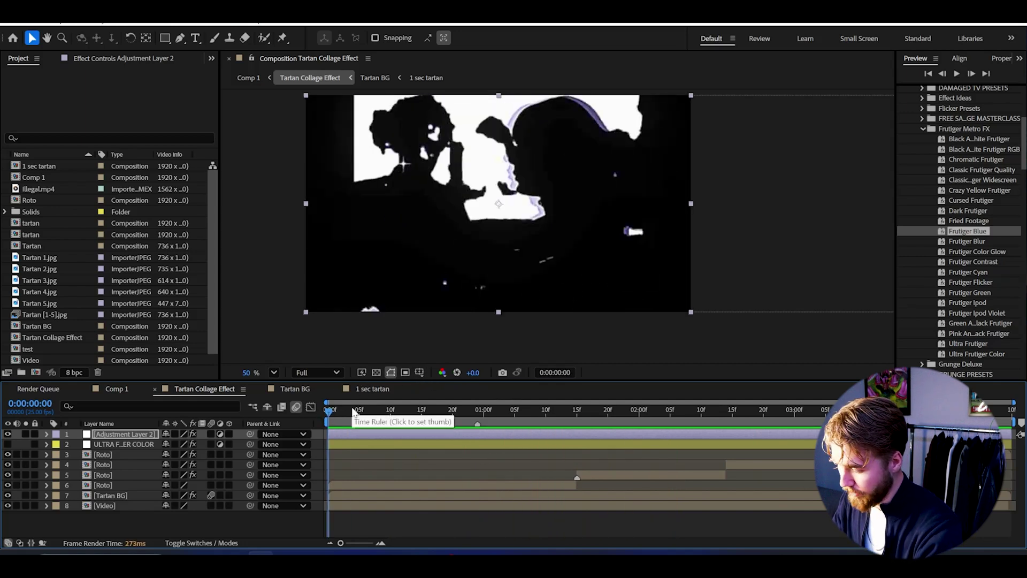
# Add Adjustment Layer 3 and place it below Adjustment Layer 2
pyautogui.hotkey('ctrl', 'alt', 'y')
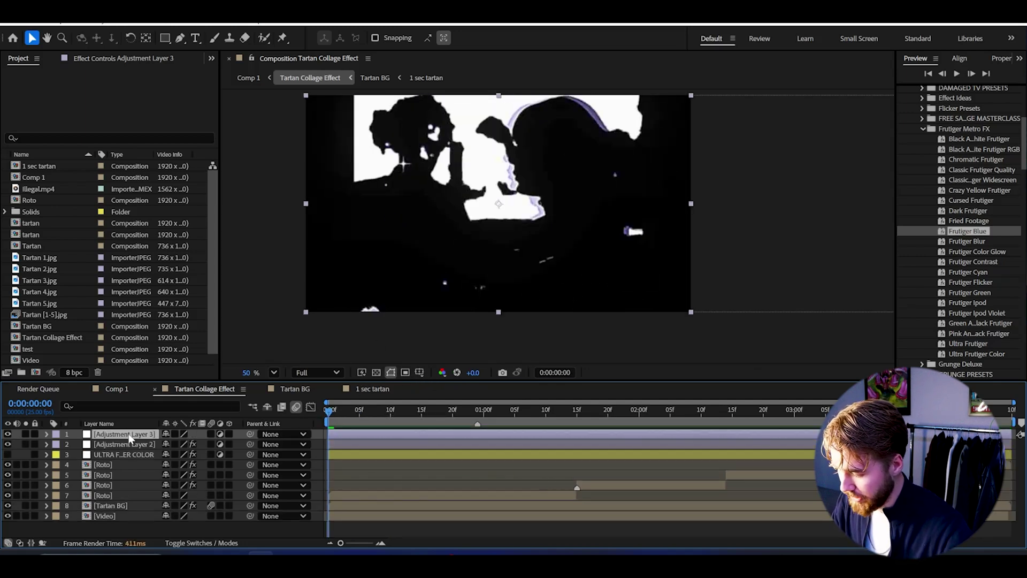
pyautogui.moveTo(122, 438); pyautogui.dragTo(127, 448)
pyautogui.moveTo(695, 411); pyautogui.dragTo(734, 416)
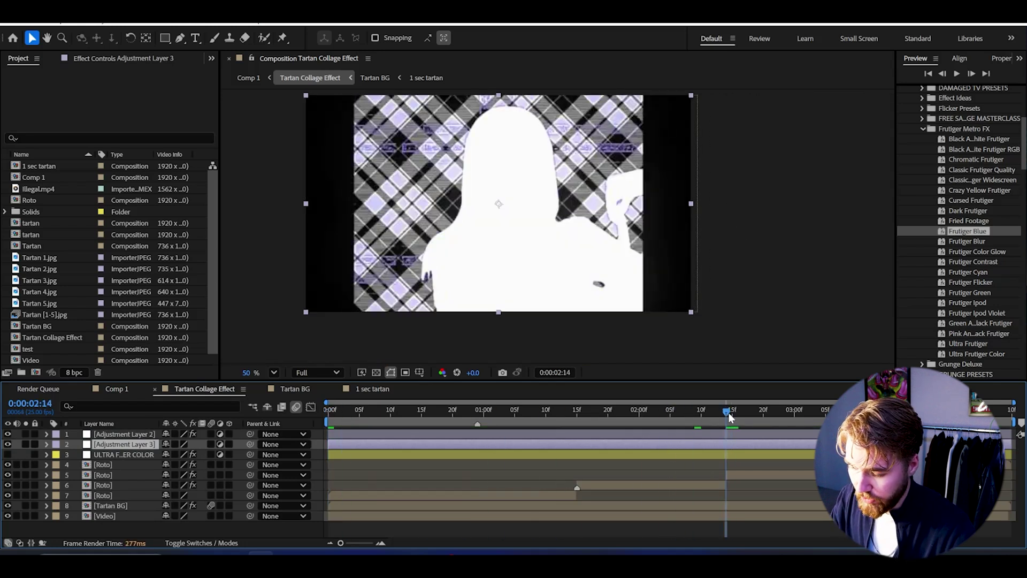
pyautogui.hotkey('ctrl', 'd')
pyautogui.press('Delete')
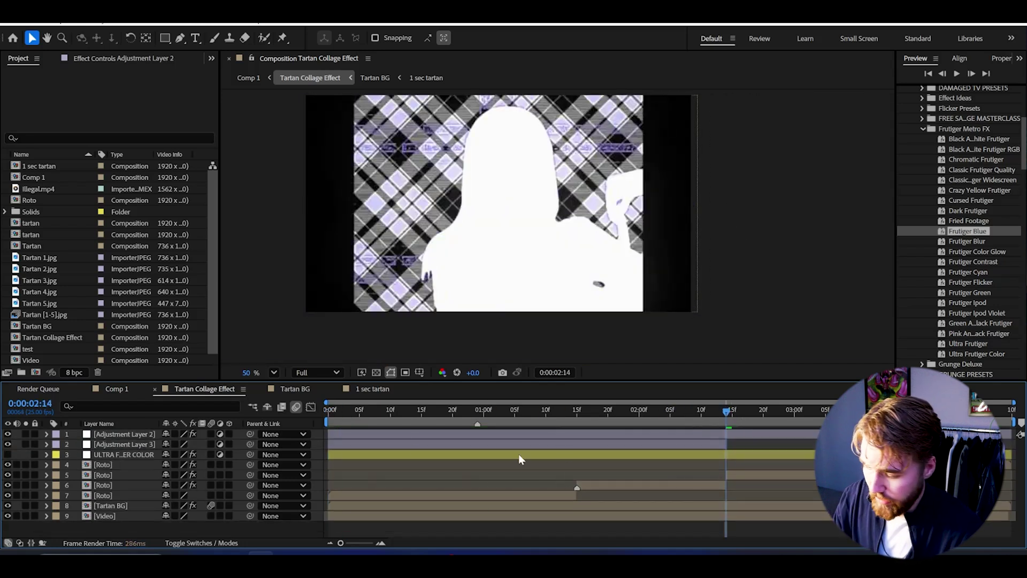
pyautogui.press('Home')
# Give Adjustment Layer 3 a brightening Curves effect and rename it 'curves'
pyautogui.click(99, 445)
pyautogui.hotkey('ctrl', 'space')
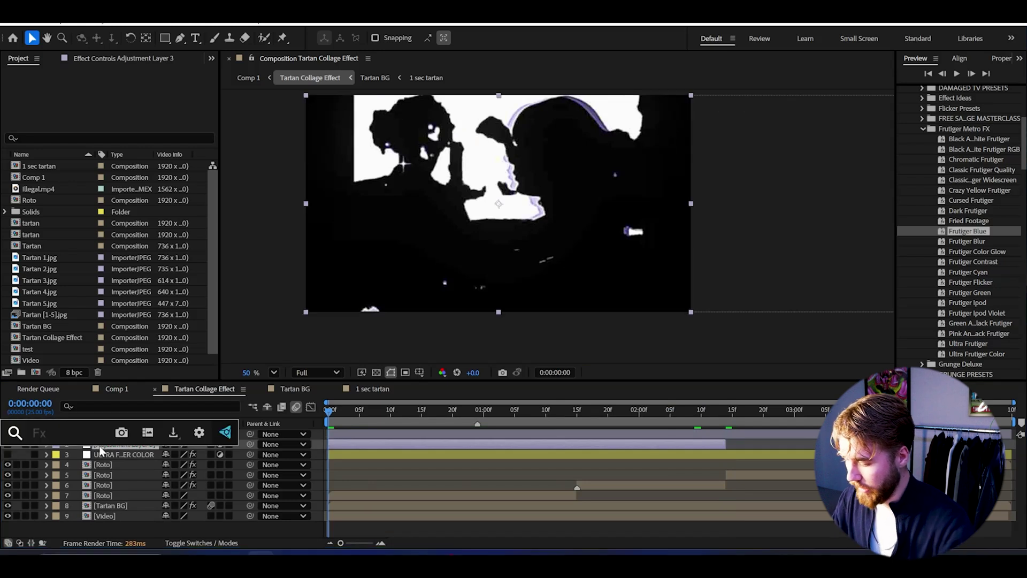
pyautogui.write('cur')
pyautogui.press('Return')
pyautogui.moveTo(105, 203); pyautogui.dragTo(87, 182)
pyautogui.press('space')
pyautogui.press('Return')
pyautogui.write('curves')
pyautogui.press('Return')
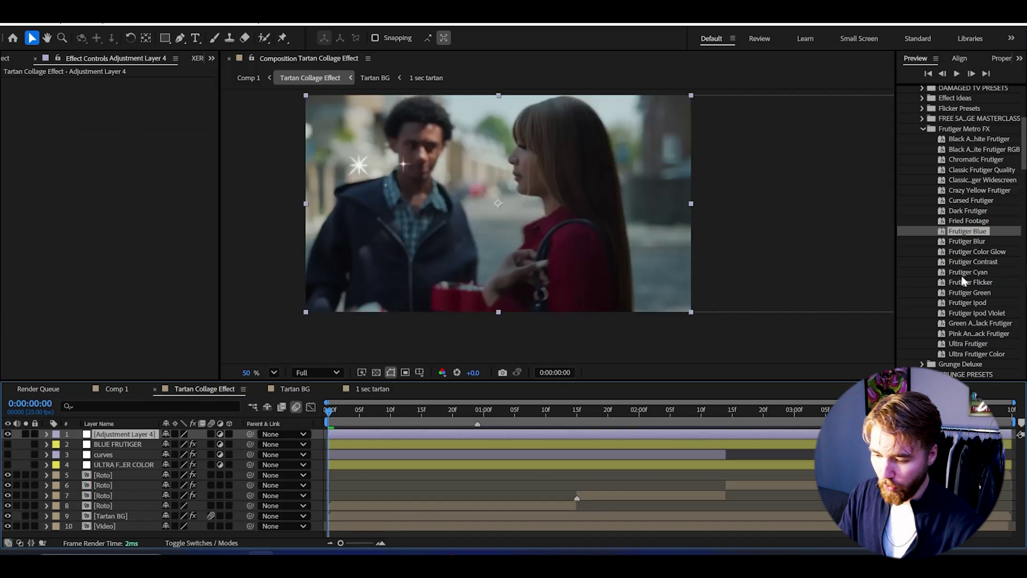
# Apply the Chromatic Frutiger preset to Adjustment Layer 4 and preview
pyautogui.click(979, 303)
pyautogui.moveTo(976, 160); pyautogui.dragTo(104, 431)
pyautogui.press('space')
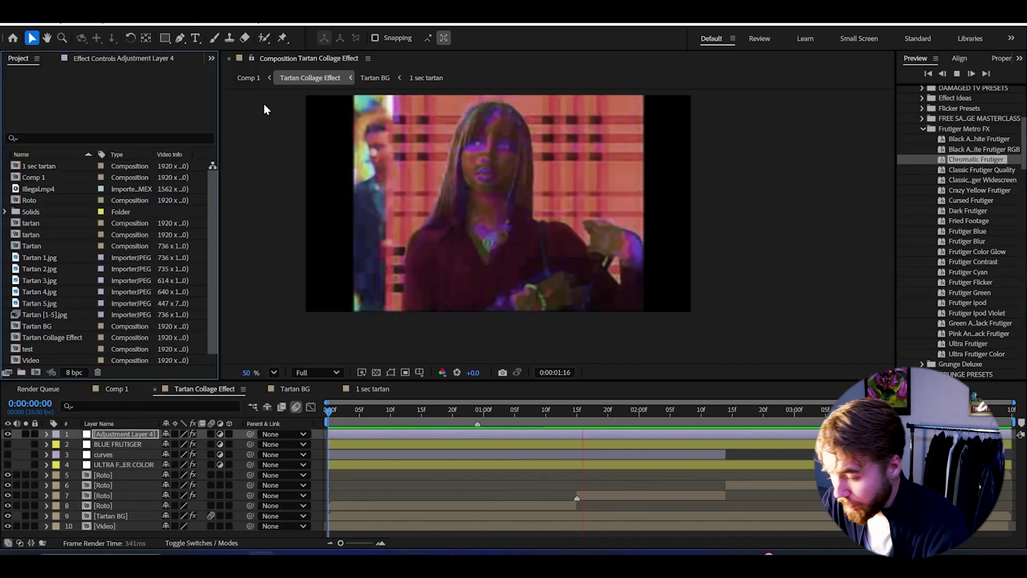